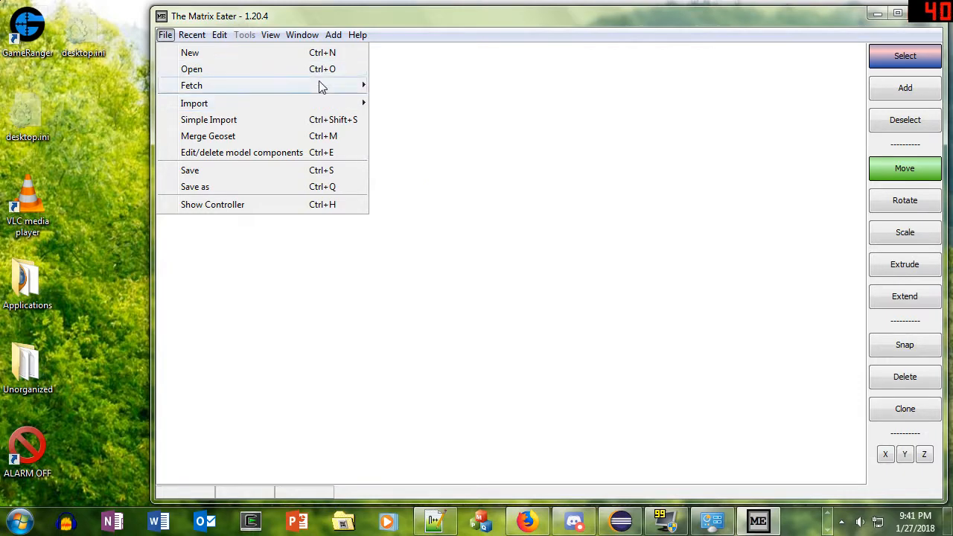
Fetch the Night Elf melee unit model AncientOfLore with its portrait and look over the building in perspective.
left_click(408, 88)
left_click(488, 130)
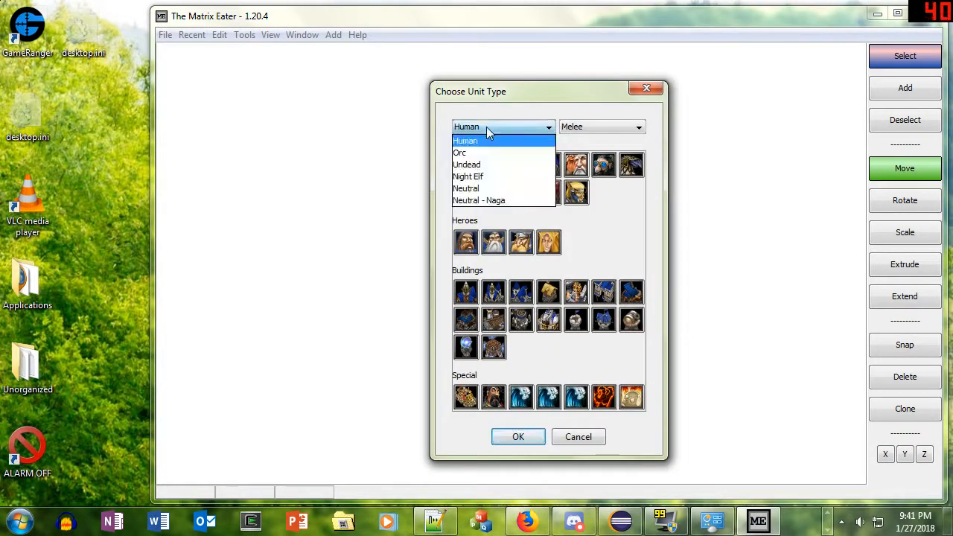
left_click(472, 178)
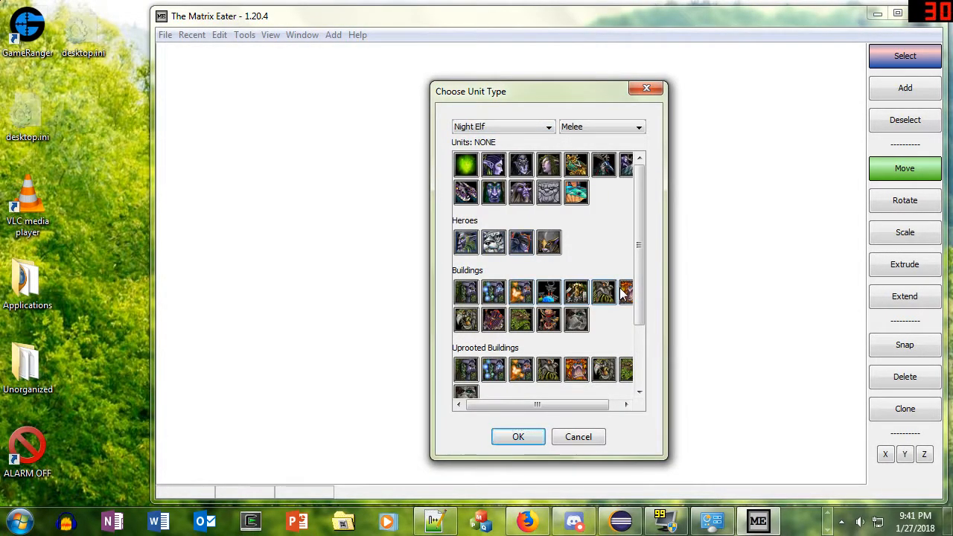
left_click(518, 437)
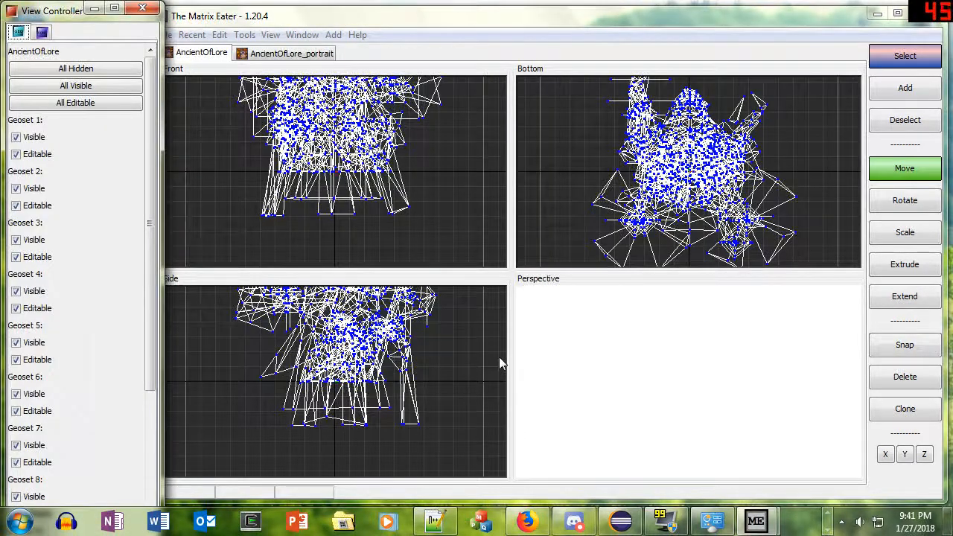
left_click_drag(603, 373, 689, 398)
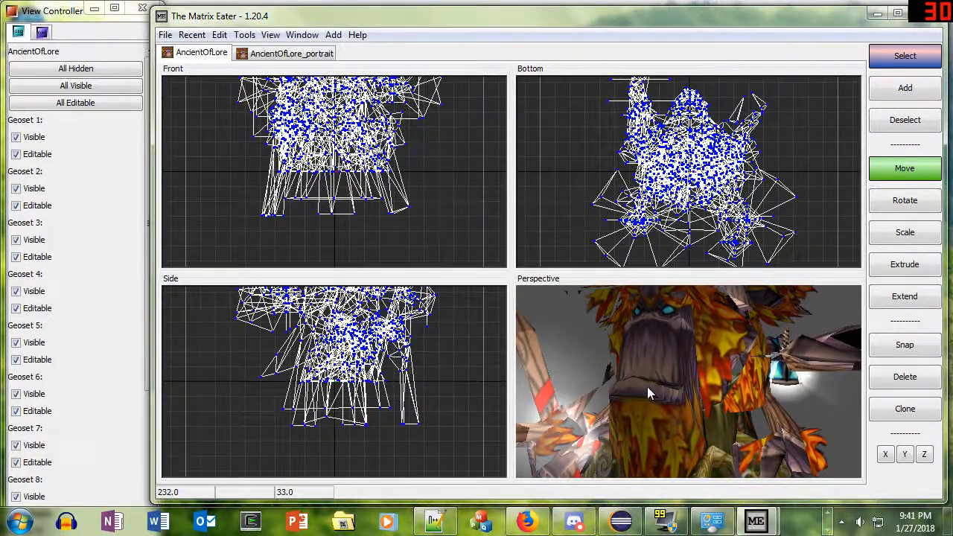
Compare the AncientOfLore_portrait model with the building model and hide the portrait's Geoset 1.
left_click(301, 57)
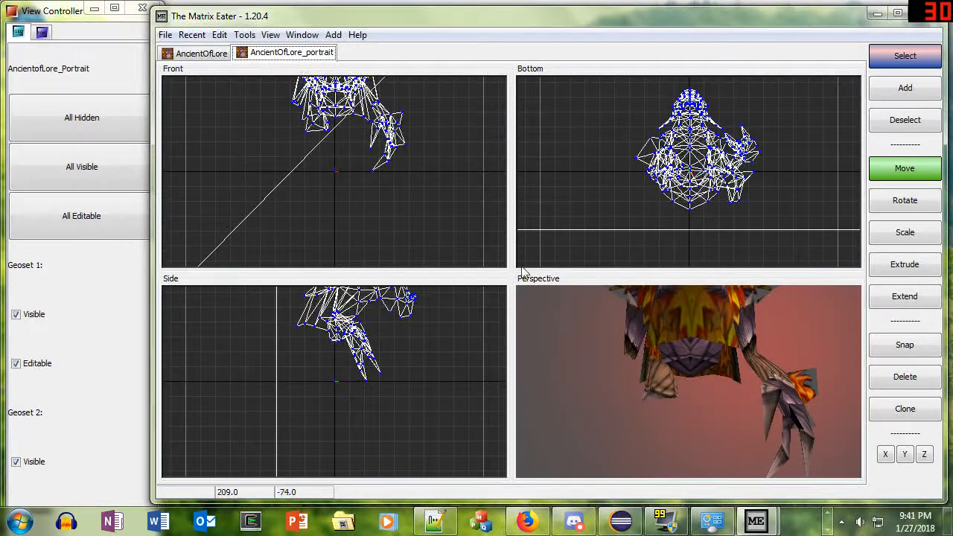
left_click_drag(737, 387, 466, 237)
left_click(217, 57)
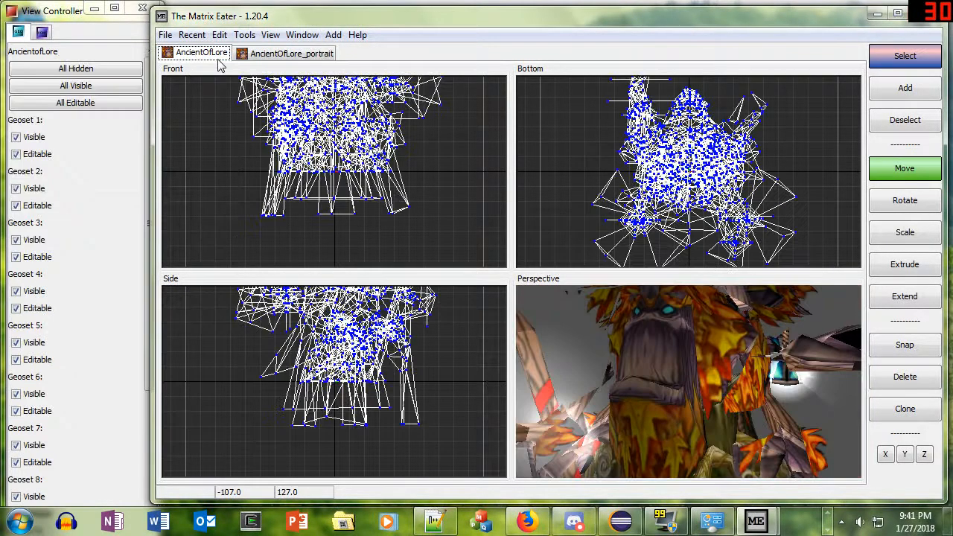
left_click(302, 53)
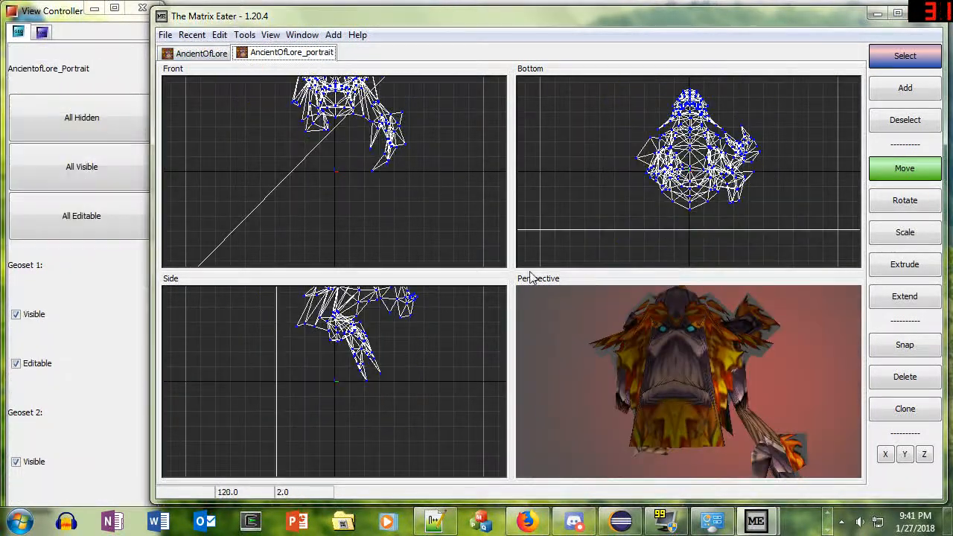
left_click_drag(570, 332, 574, 328)
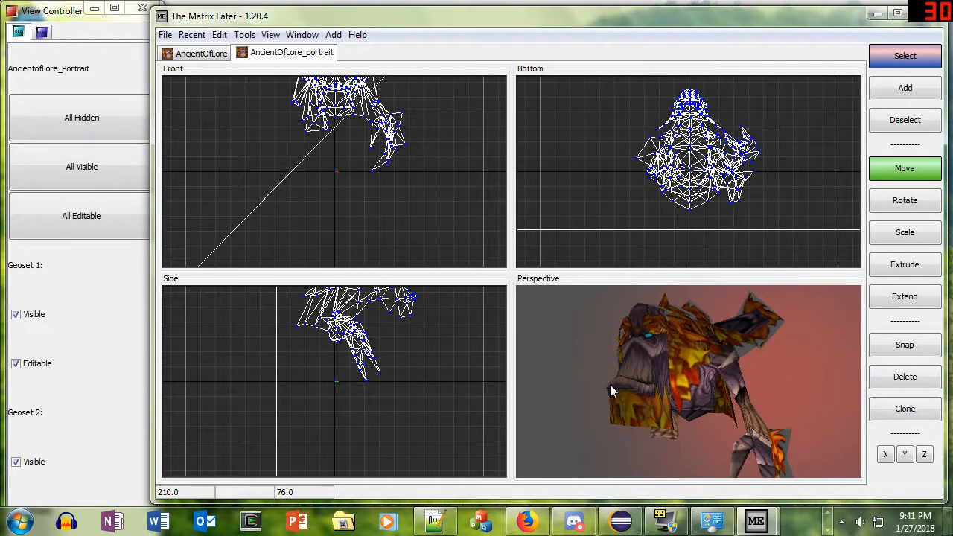
left_click(21, 319)
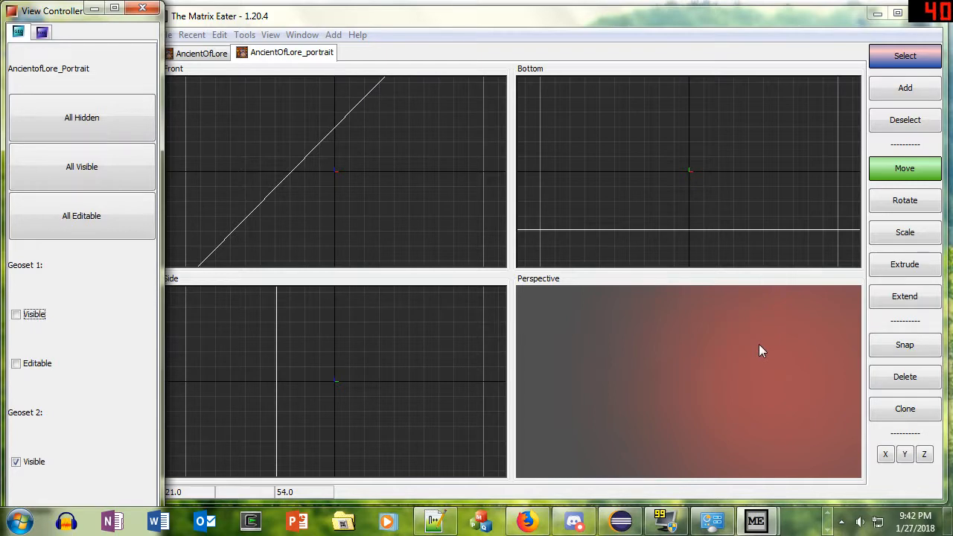
Start importing the AncientofLore_Portrait model into the AncientofLore model and maximize the import window.
left_click(195, 56)
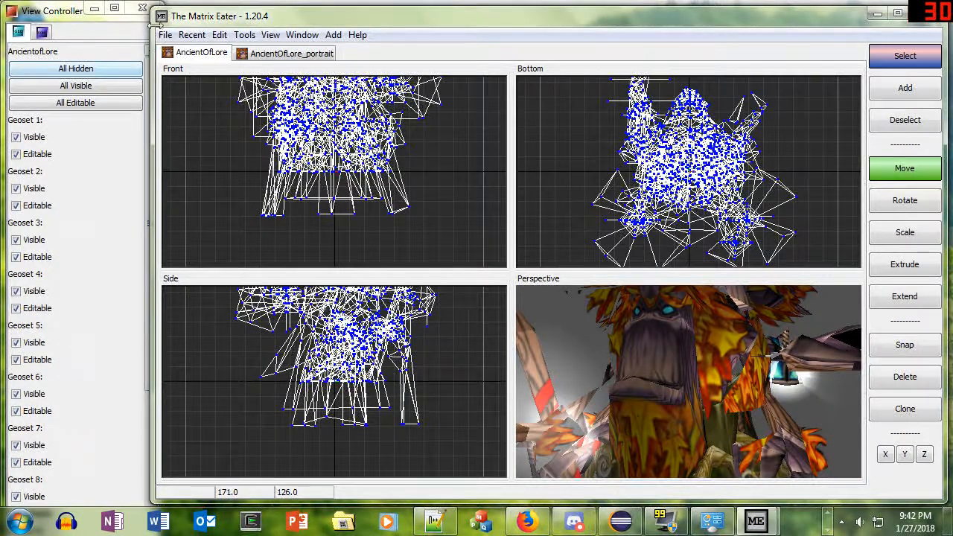
left_click(168, 40)
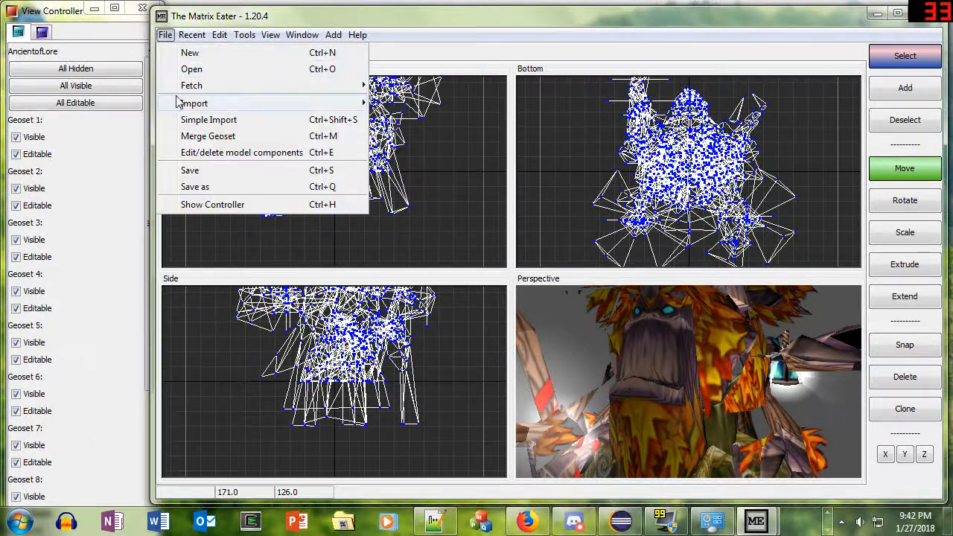
mouse_move(176, 101)
left_click(428, 170)
left_click(517, 273)
left_click(519, 298)
left_click(517, 299)
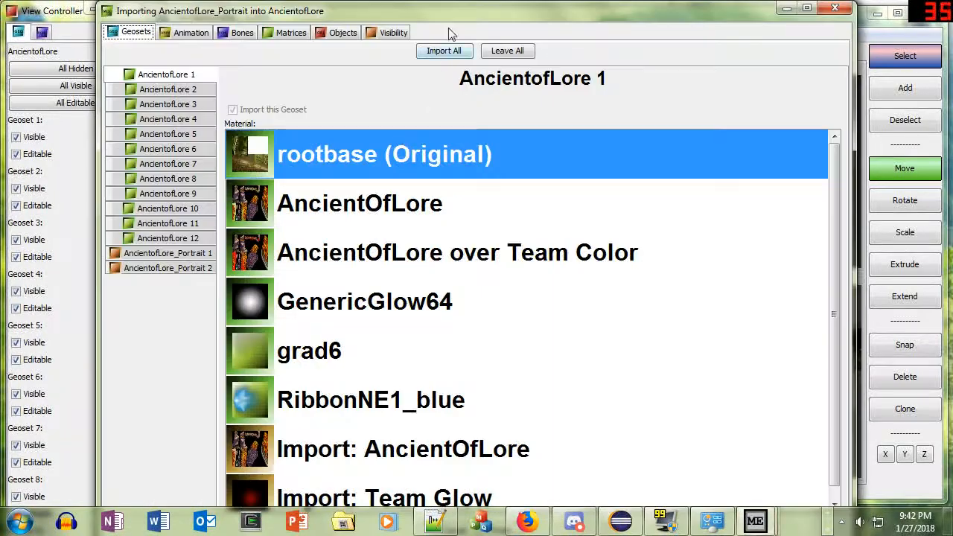
double_click(462, 14)
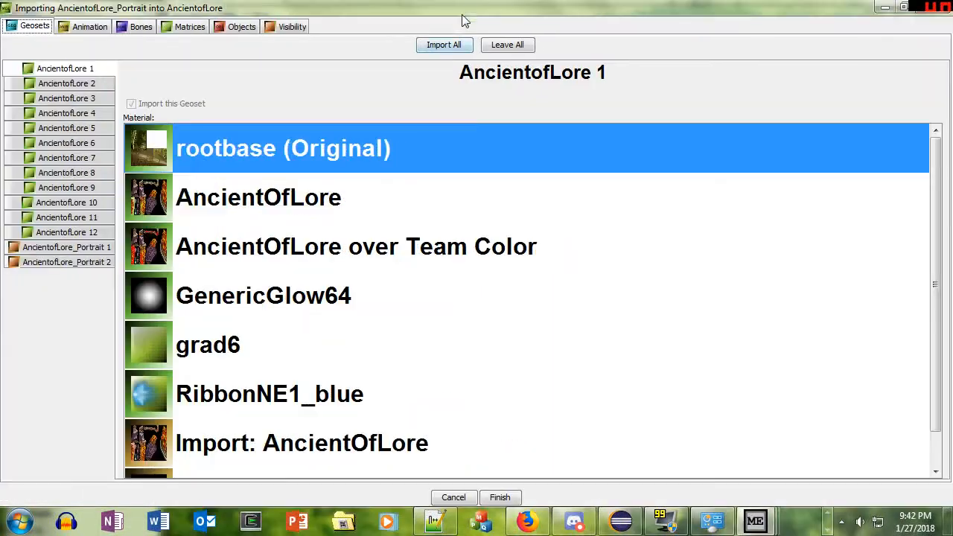
Check the materials of both portrait geosets and exclude the AncientofLore_Portrait 1 geoset from the import.
left_click(108, 247)
scroll(200, 292, "down", 1)
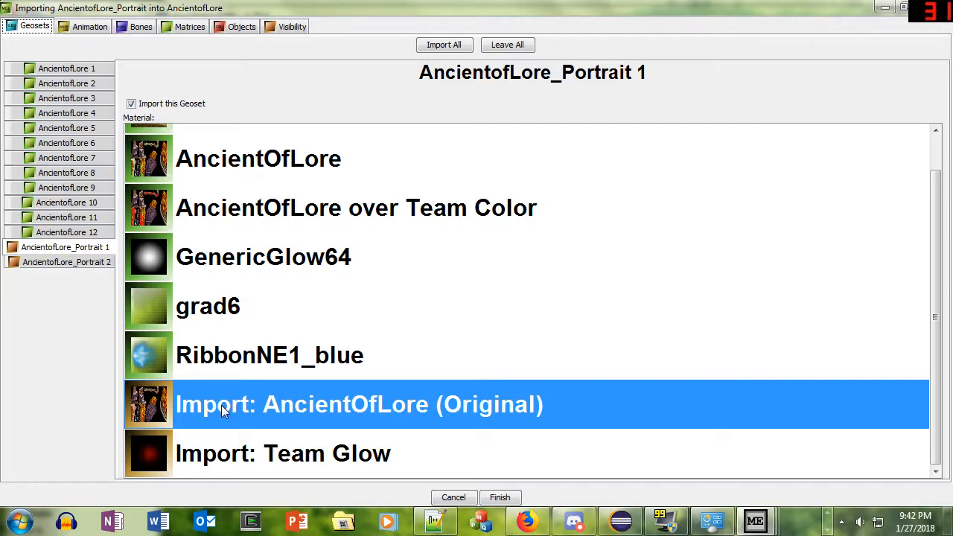
left_click(52, 264)
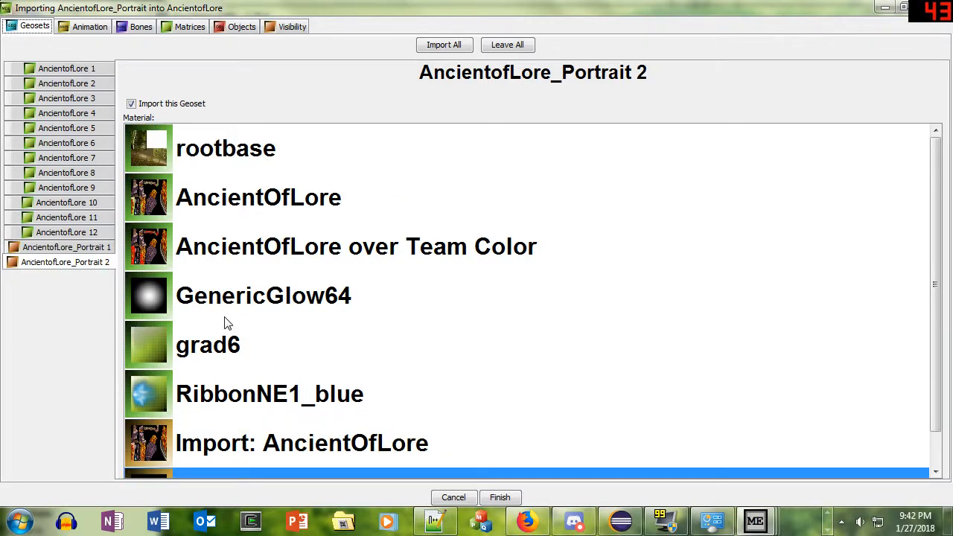
scroll(228, 328, "down", 1)
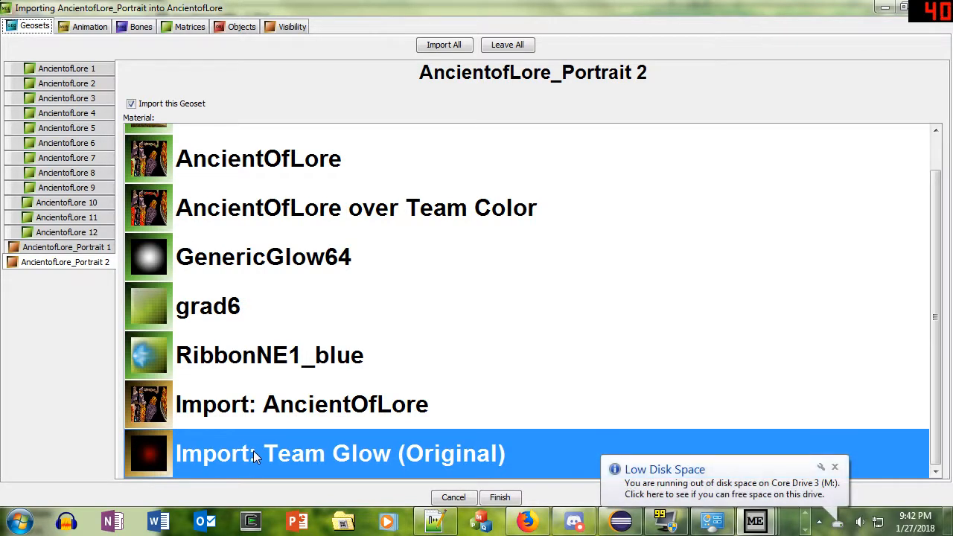
left_click(37, 247)
left_click(155, 106)
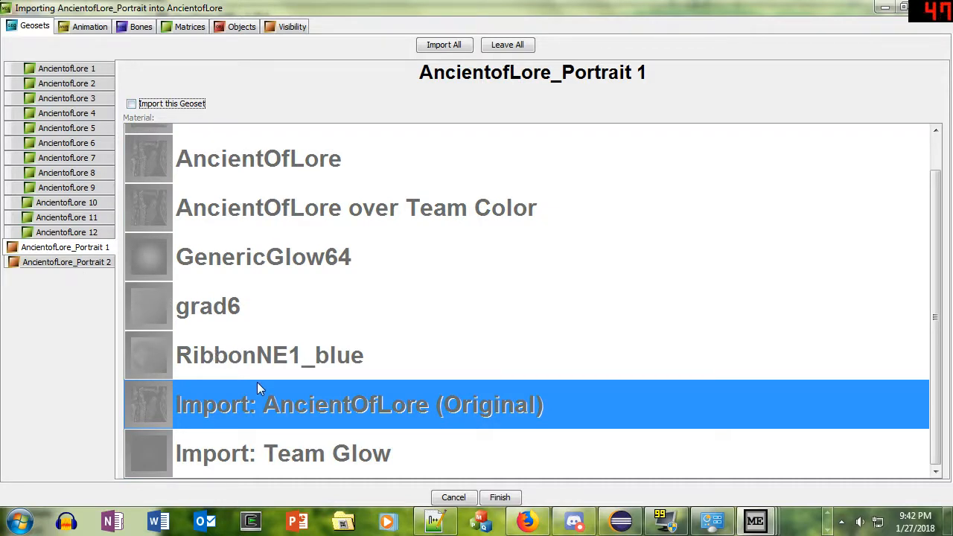
left_click(76, 263)
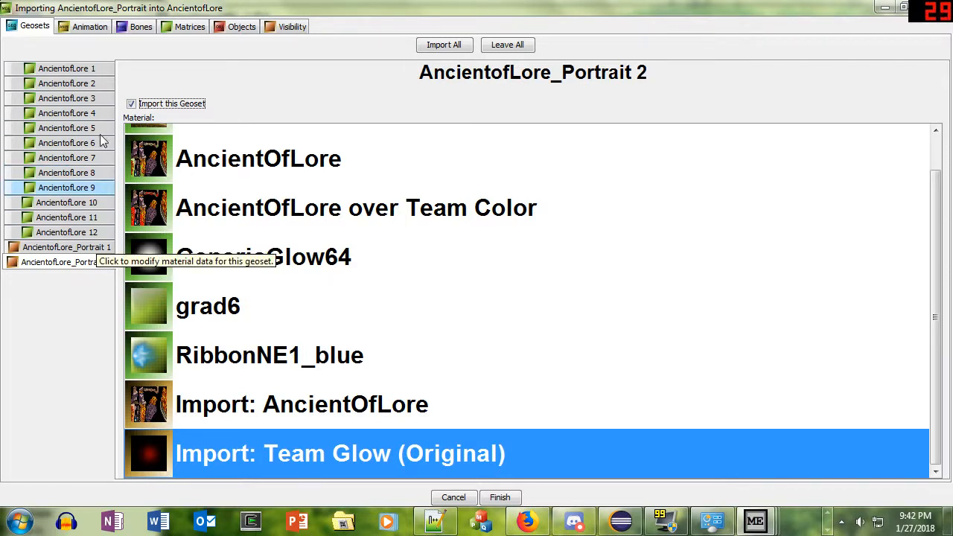
Exclude the Broken NOTES animation sequence from the import.
left_click(88, 30)
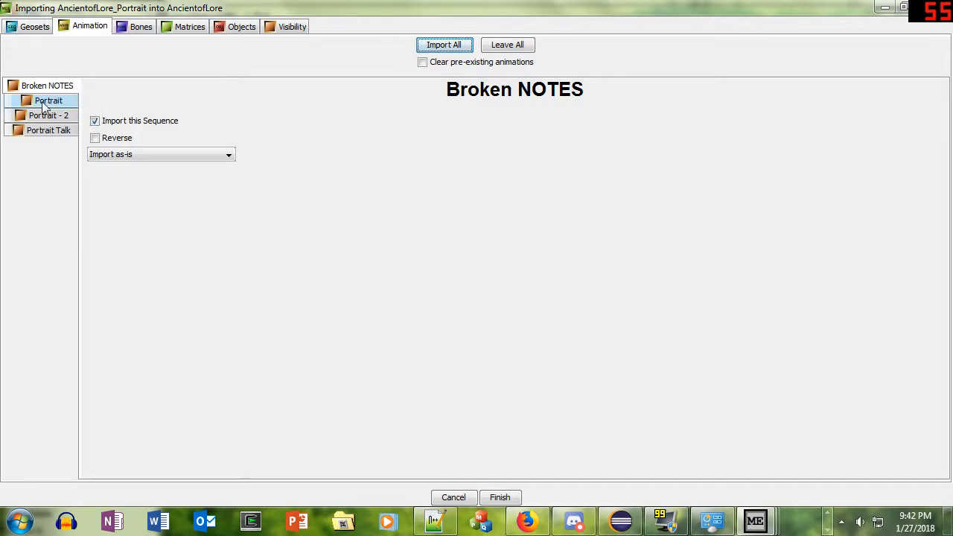
left_click(98, 120)
left_click(102, 123)
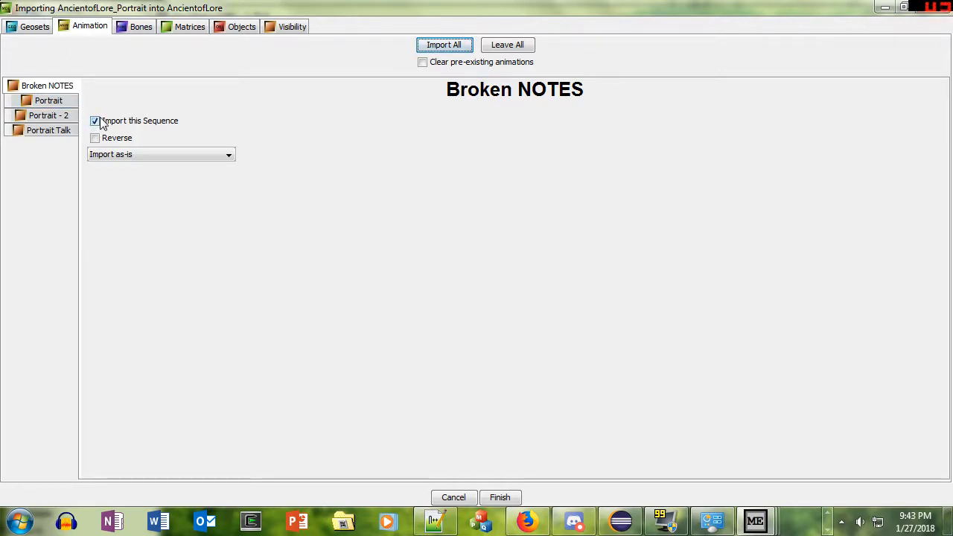
left_click(101, 123)
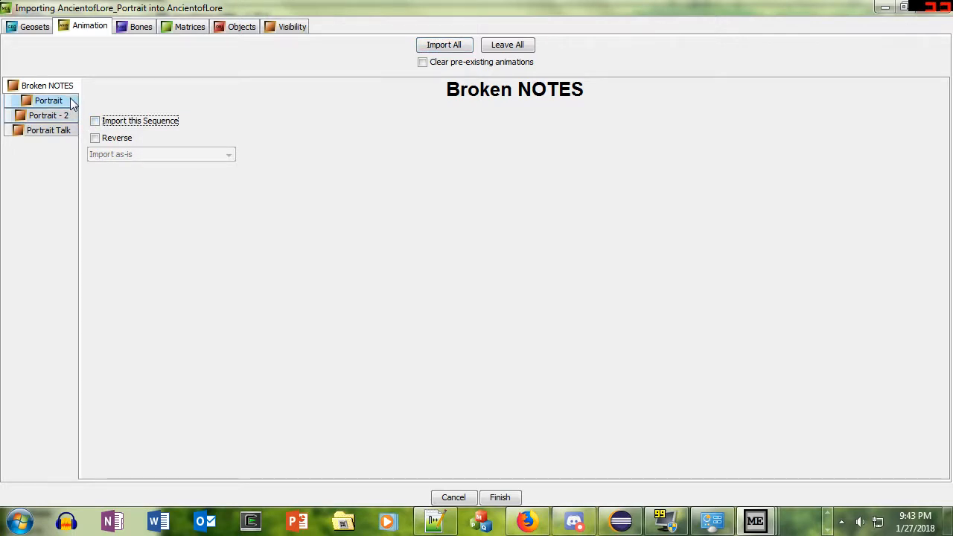
Review the import options of the Portrait, Portrait - 2 and Portrait Talk sequences, leaving them on Import as-is.
left_click(72, 100)
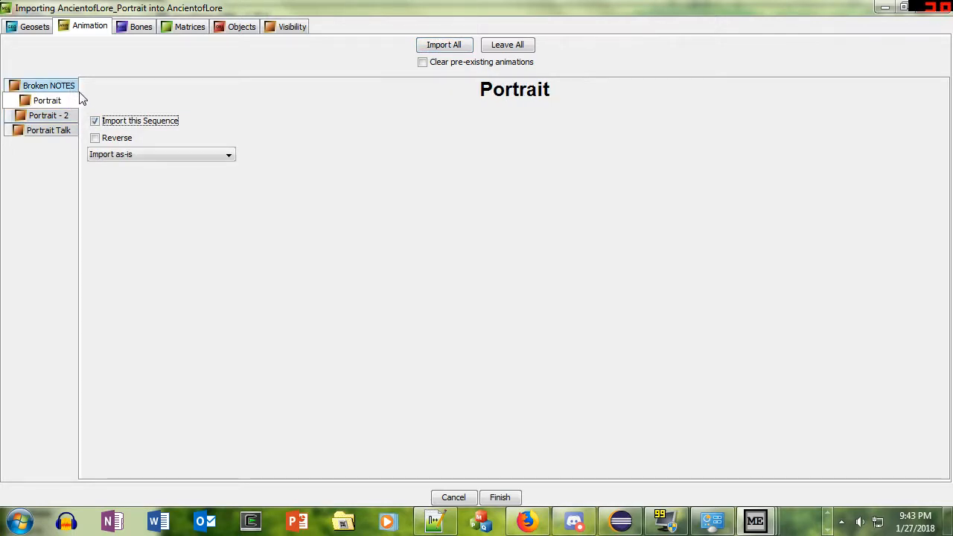
left_click(122, 153)
left_click(119, 163)
left_click(64, 89)
left_click(66, 105)
left_click(98, 154)
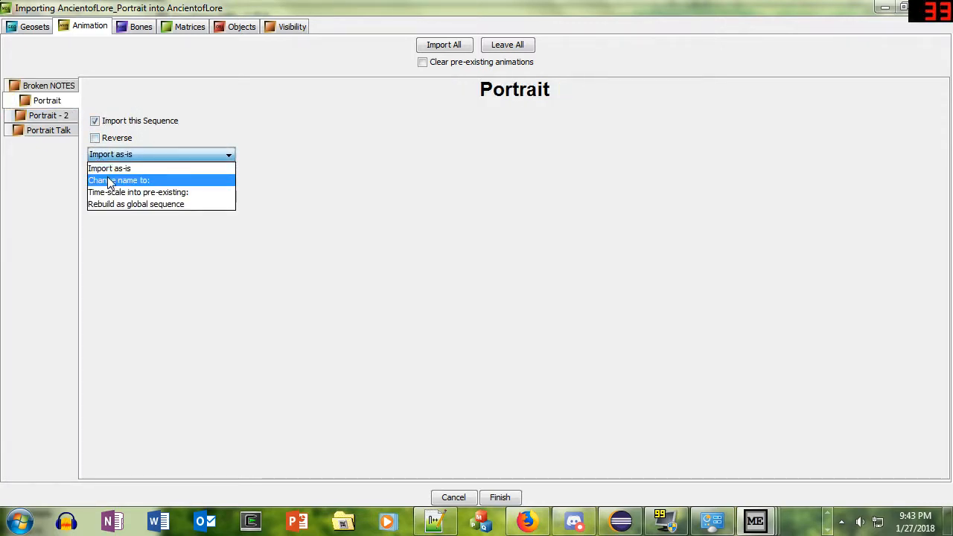
left_click(56, 122)
left_click(52, 117)
left_click(54, 104)
left_click(53, 115)
left_click(50, 131)
Set every portrait bone and helper except Glow Plane to Import motion to pre-existing.
left_click(133, 28)
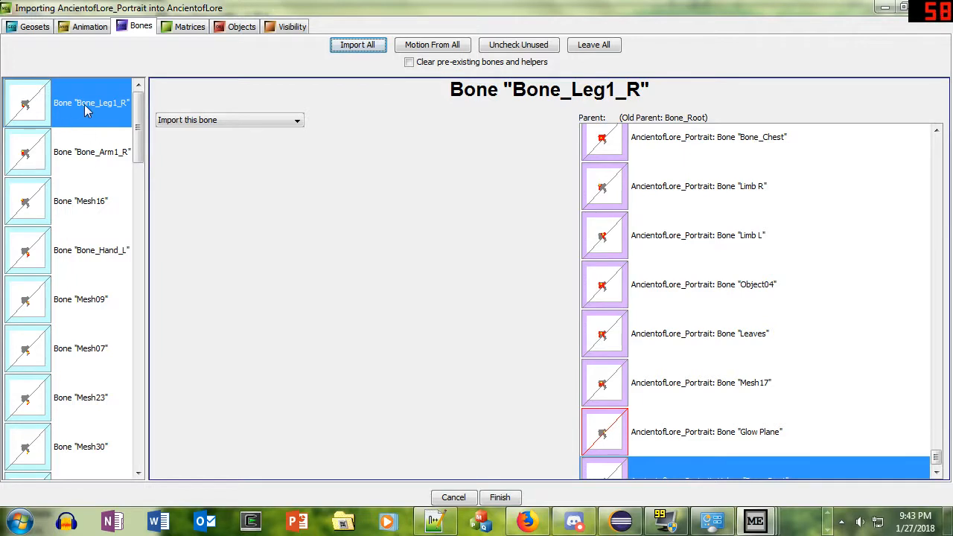
scroll(73, 155, "down", 10)
scroll(73, 155, "down", 5)
left_click(61, 451, "shift")
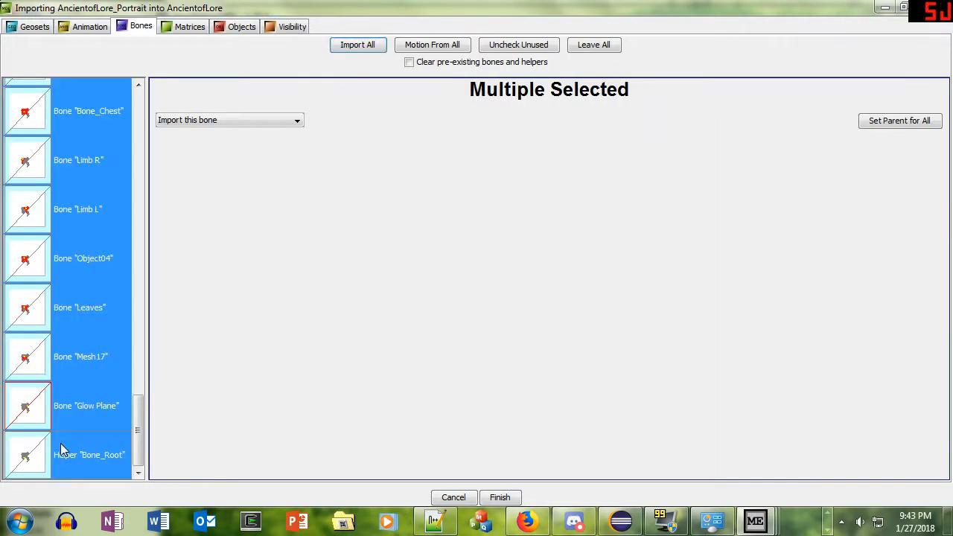
left_click(71, 412, "ctrl")
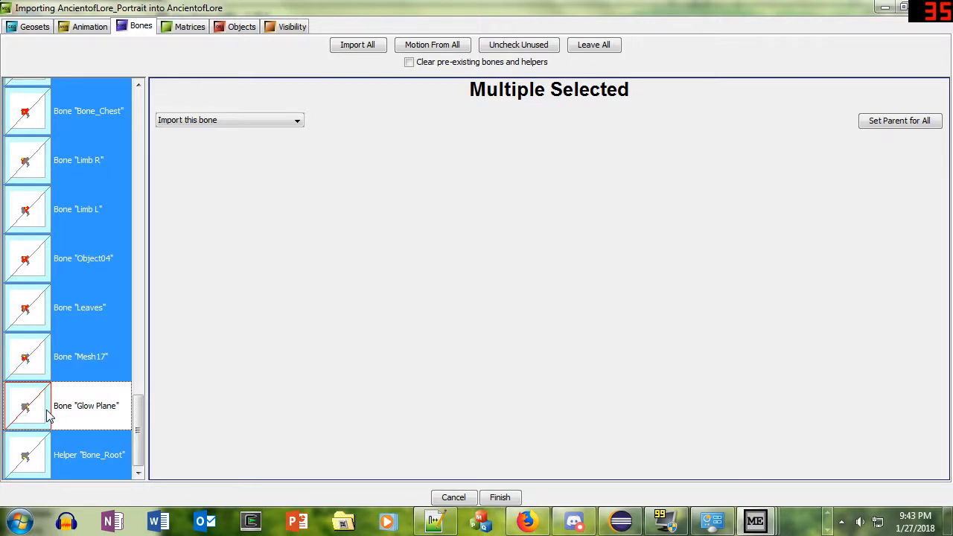
left_click(208, 122)
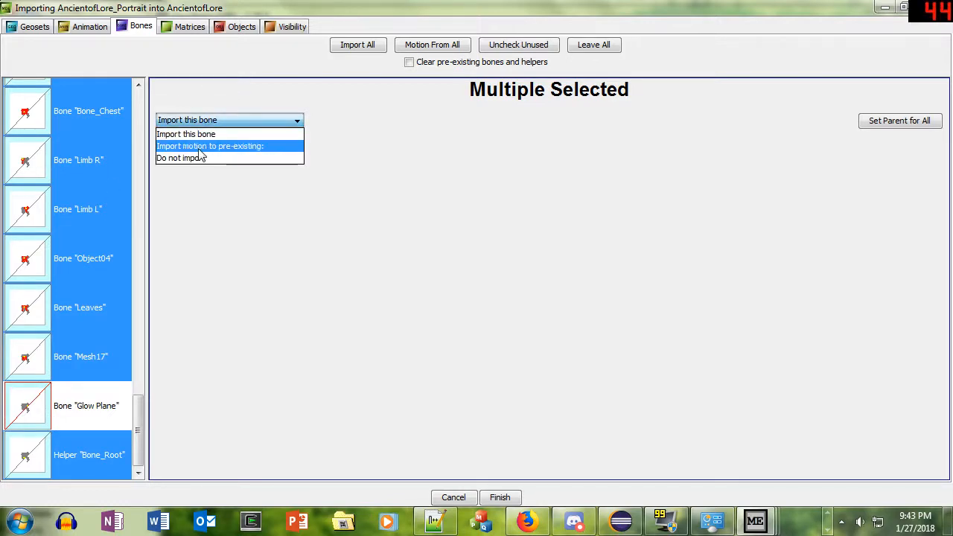
left_click(200, 147)
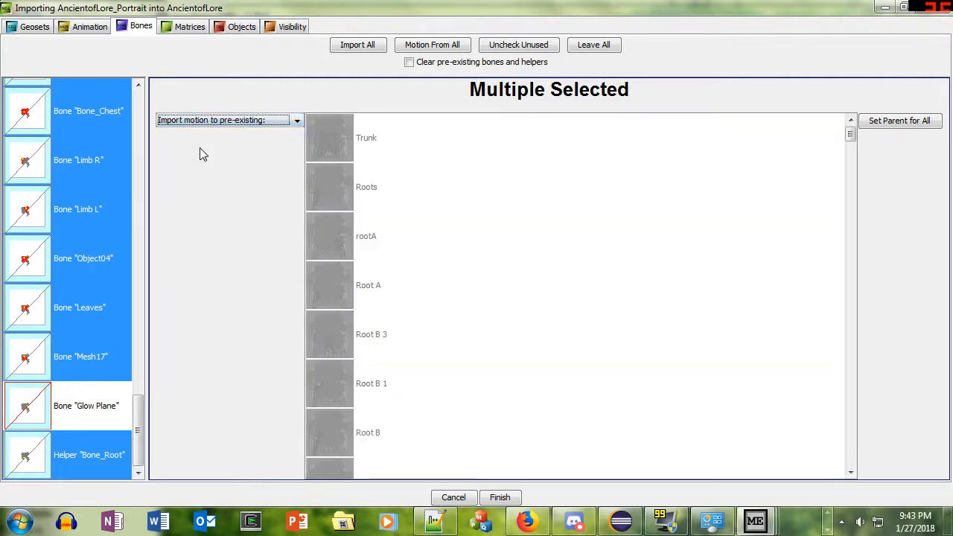
Check which existing bones receive the motion of individual portrait bones such as Eye L and Eye Brows.
left_click(112, 143)
left_click(57, 125)
scroll(91, 209, "up", 5)
left_click(92, 210)
left_click(97, 161)
scroll(406, 274, "down", 3)
scroll(406, 275, "up", 5)
scroll(406, 275, "down", 3)
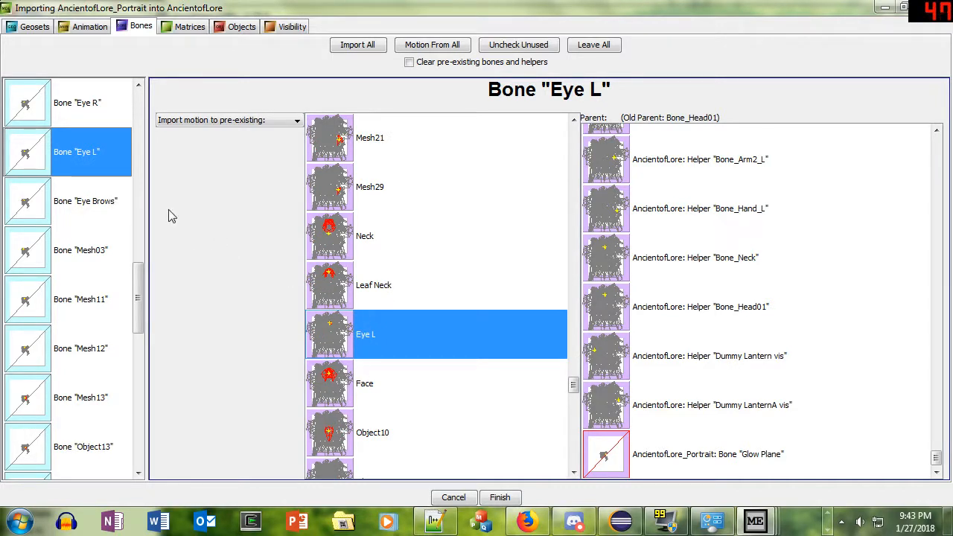
left_click(98, 202)
scroll(421, 329, "up", 5)
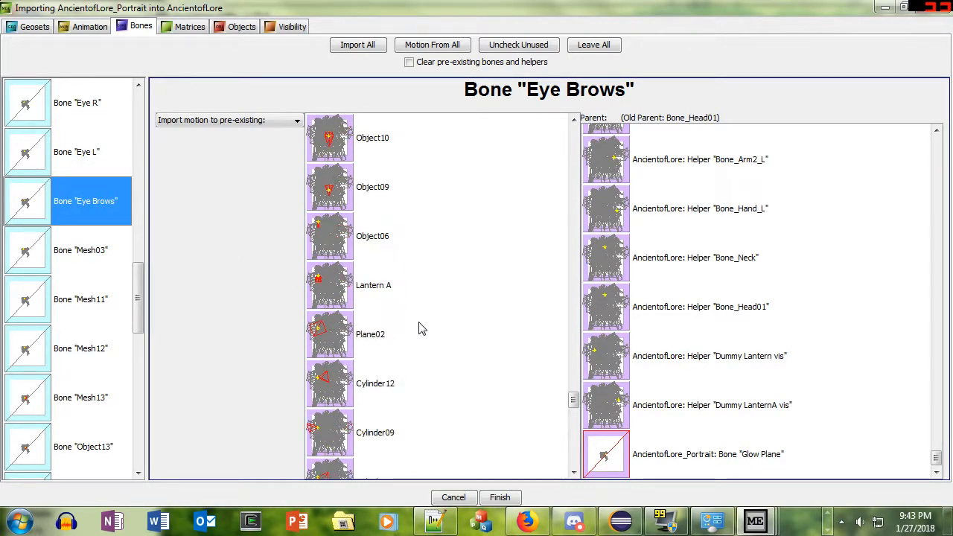
left_click(418, 329)
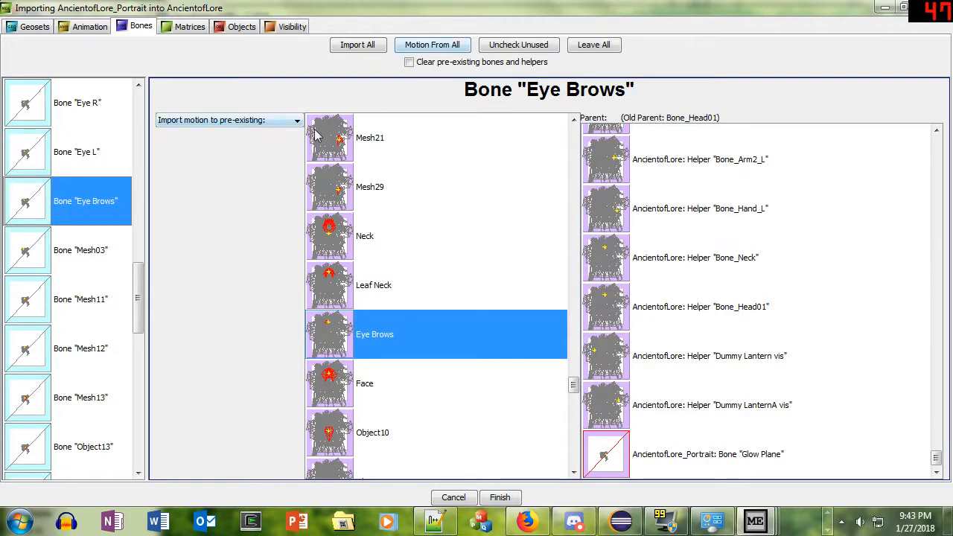
Review the import's matrices, the Camera01 object setting and the component visibility options.
left_click(190, 27)
left_click(93, 292)
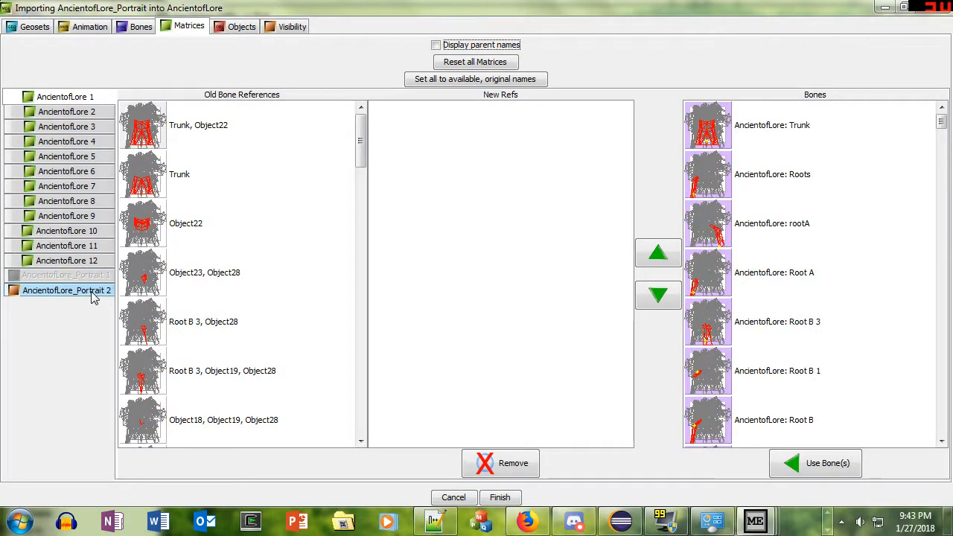
left_click(221, 32)
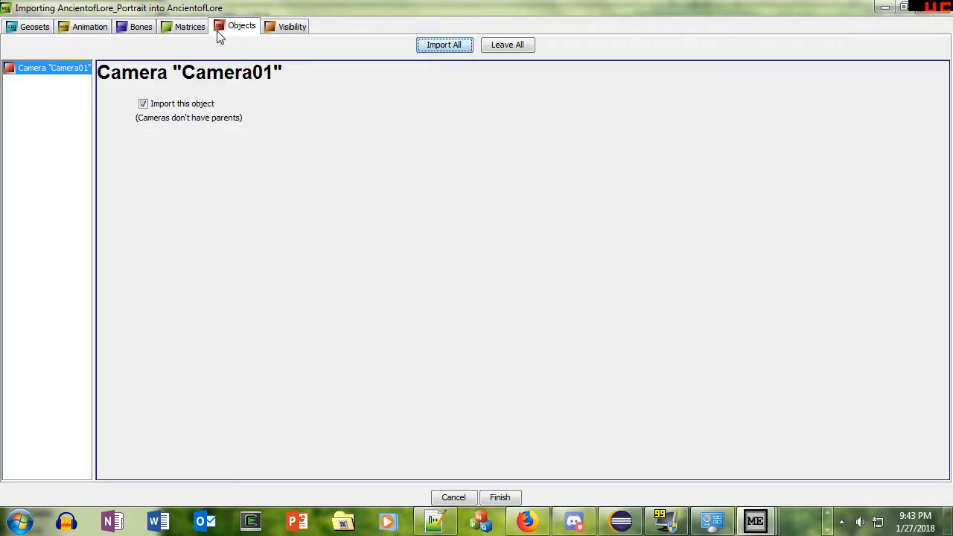
left_click(283, 29)
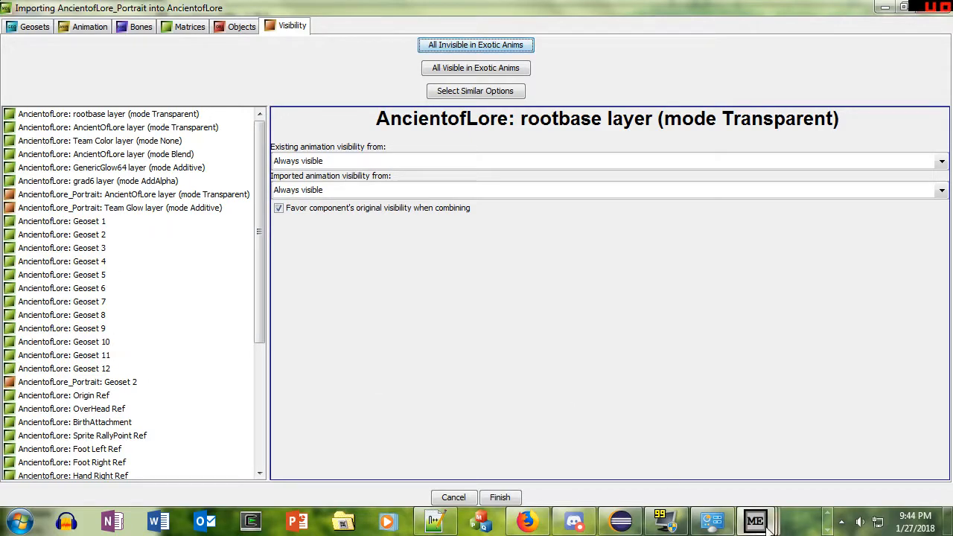
Bring the main model editor and its View Controller in front of the import window.
mouse_move(754, 522)
left_click(589, 442)
left_click(694, 461)
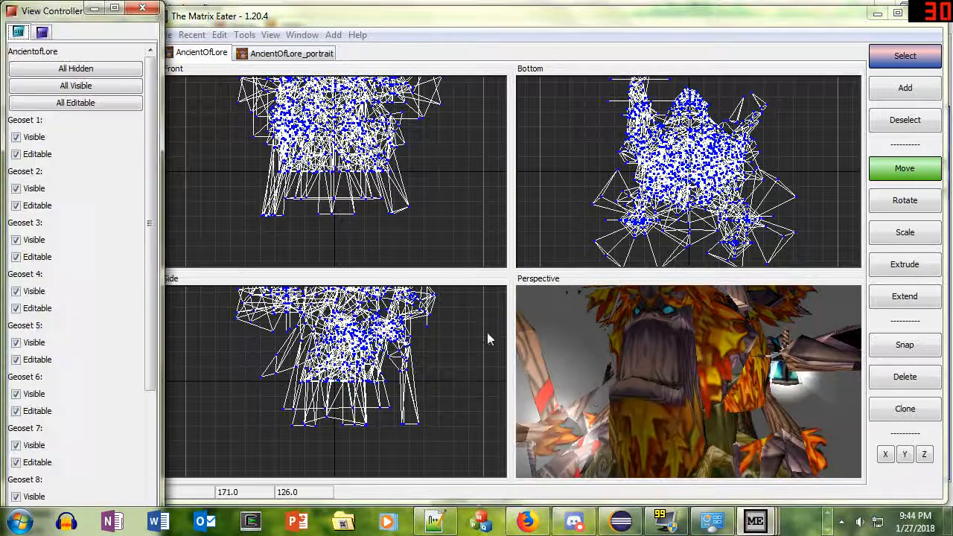
Hide all AncientofLore geosets and inspect Geoset 1 on its own before hiding it again.
left_click(79, 68)
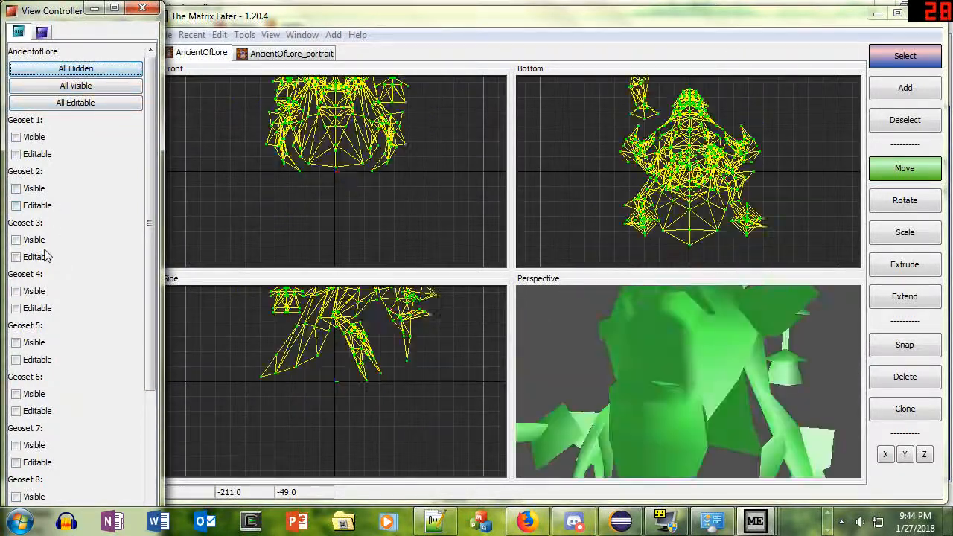
left_click(34, 155)
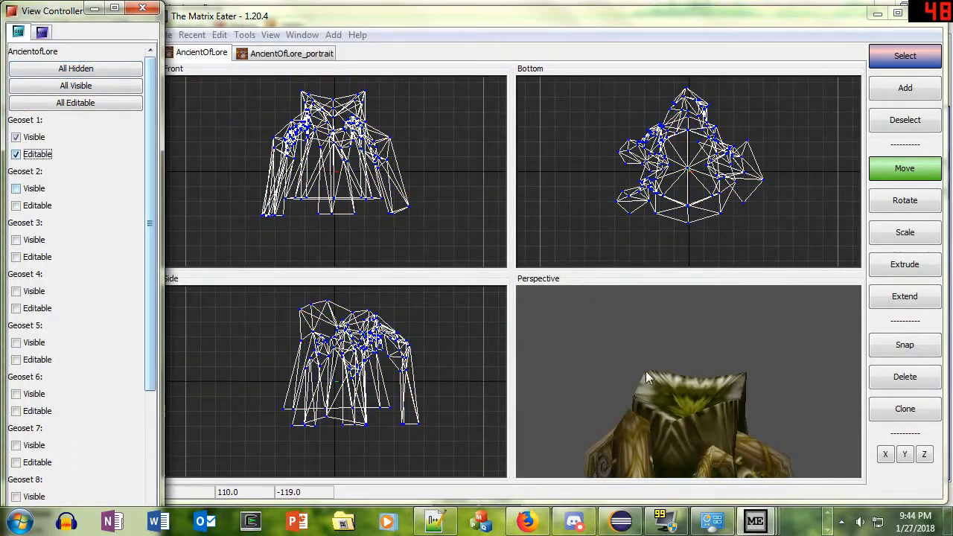
left_click(31, 137)
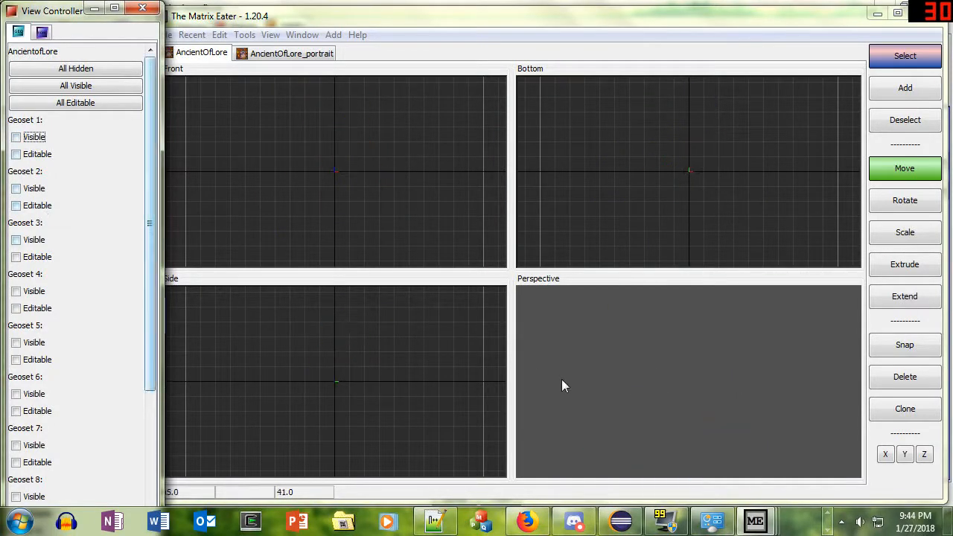
Show Geosets 3 and 4 as editable, inspect them in the perspective view, and return to the import window.
left_click(33, 257)
left_click(610, 373)
scroll(610, 380, "down", 1)
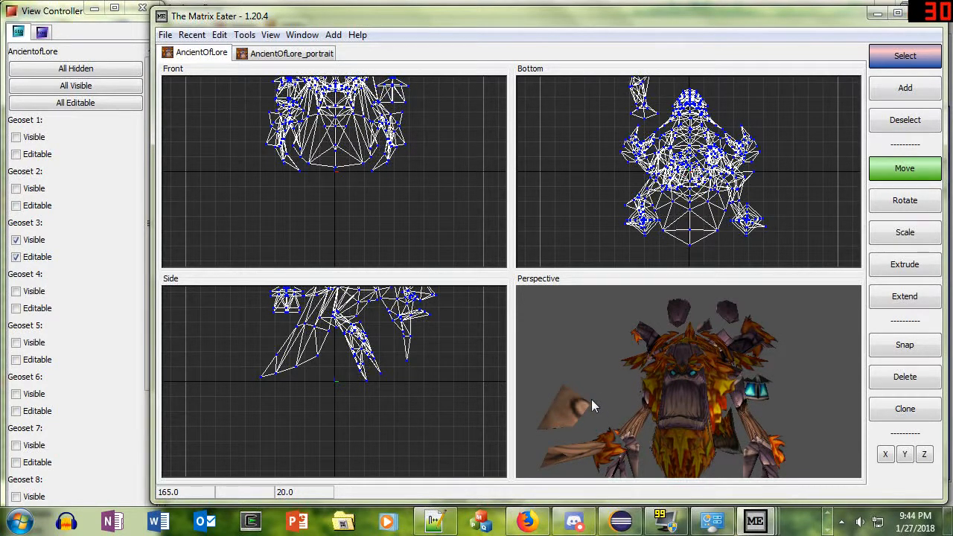
left_click(16, 308)
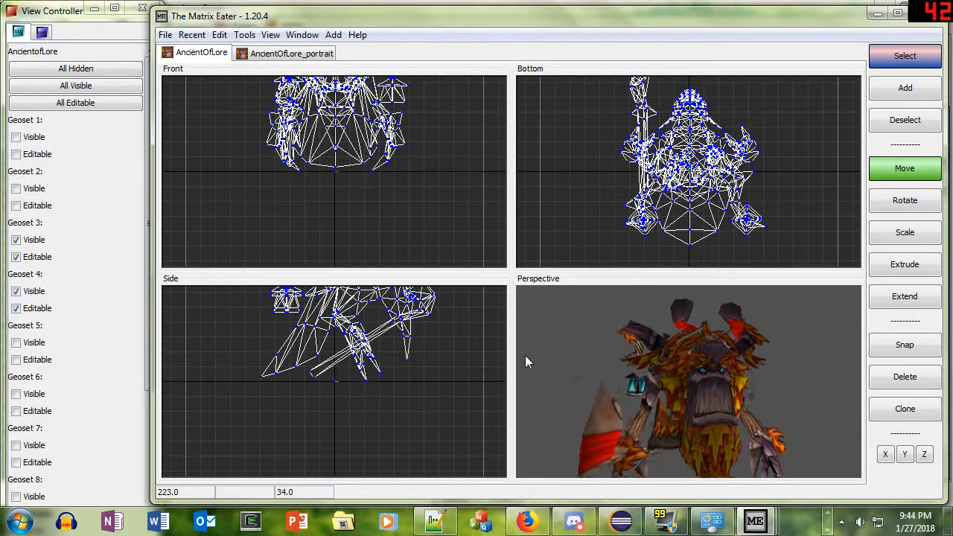
left_click_drag(706, 390, 708, 357)
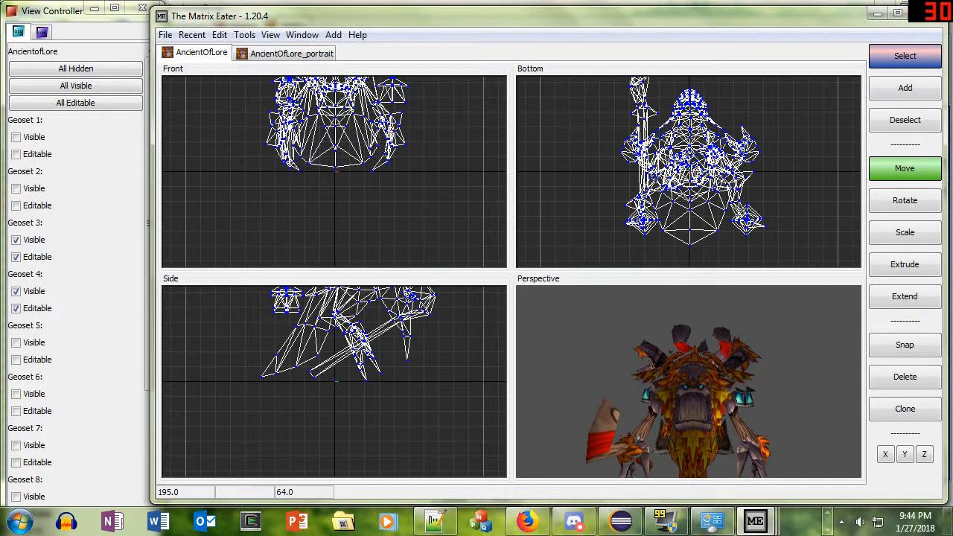
left_click(815, 423)
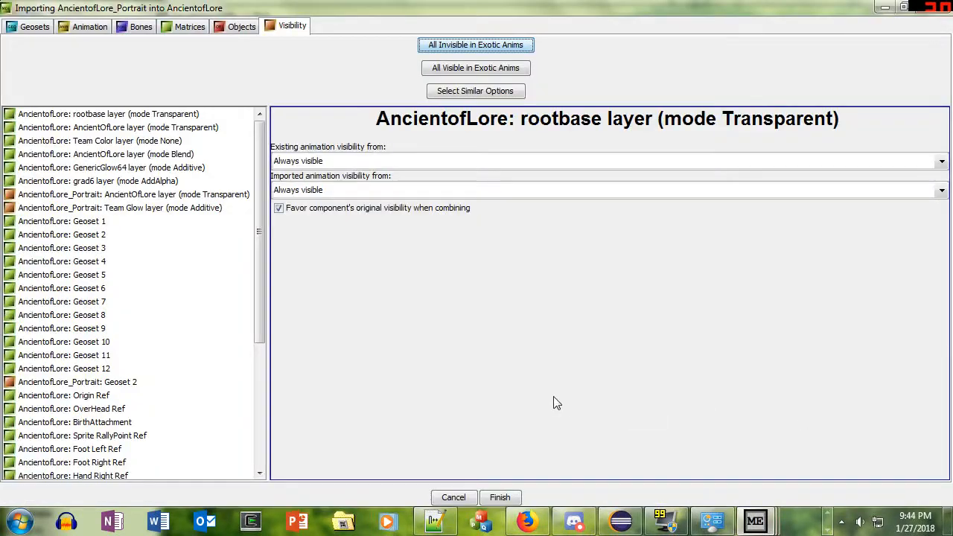
Set imported animation visibility to Not visible for all components from Geoset 1 to BlizRibbon01, except AncientofLore Geosets 3 and 4 and portrait Geoset 2.
left_click(95, 223)
scroll(115, 364, "down", 5)
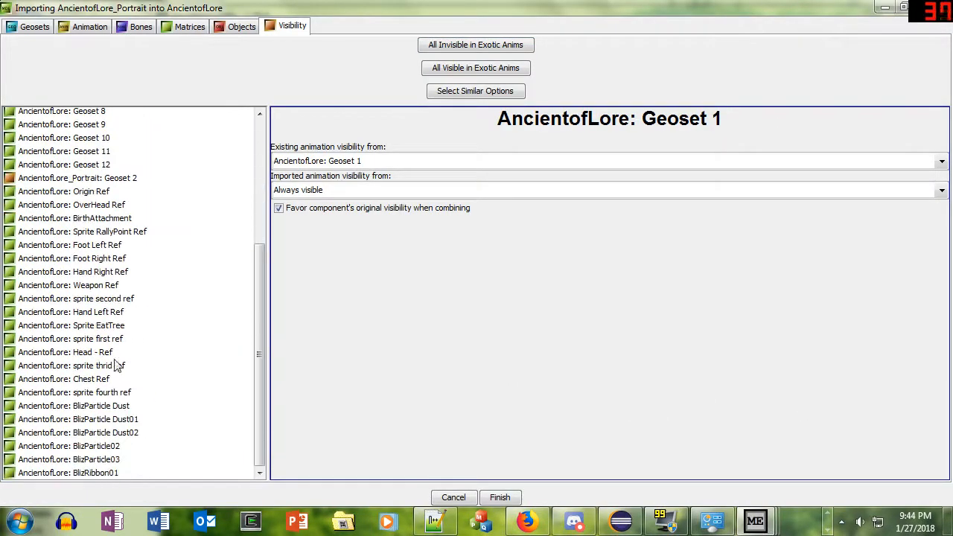
left_click(110, 474, "shift")
scroll(108, 316, "up", 3)
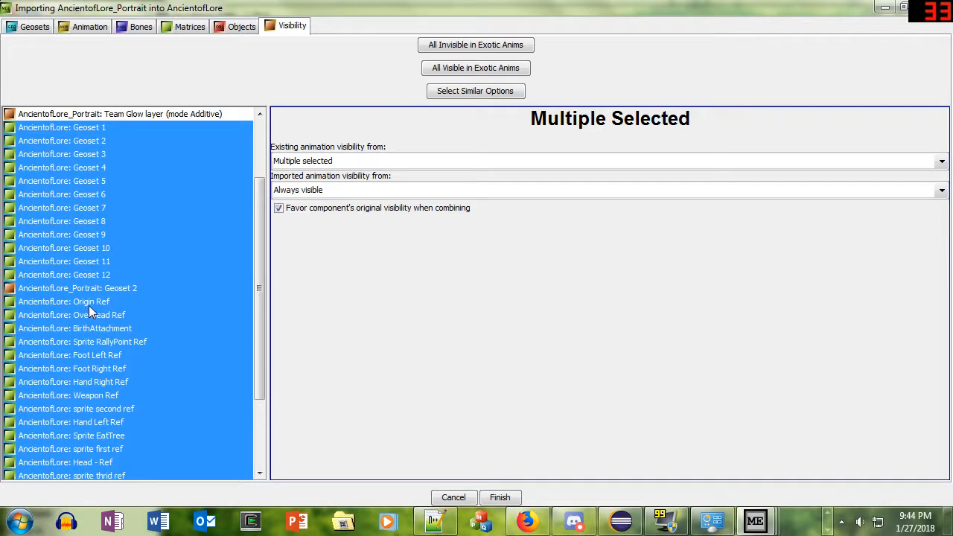
left_click(102, 289, "ctrl")
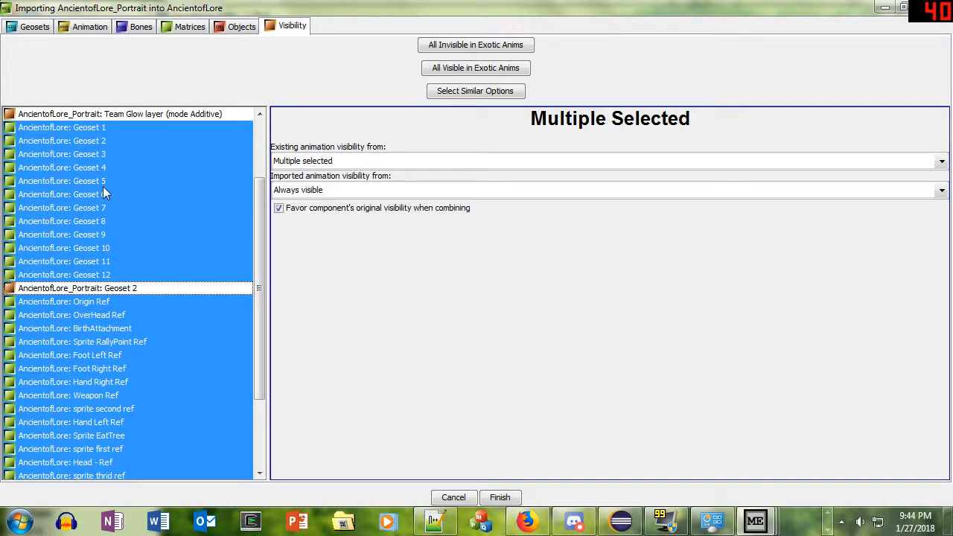
left_click(105, 158, "ctrl")
left_click(106, 170, "ctrl")
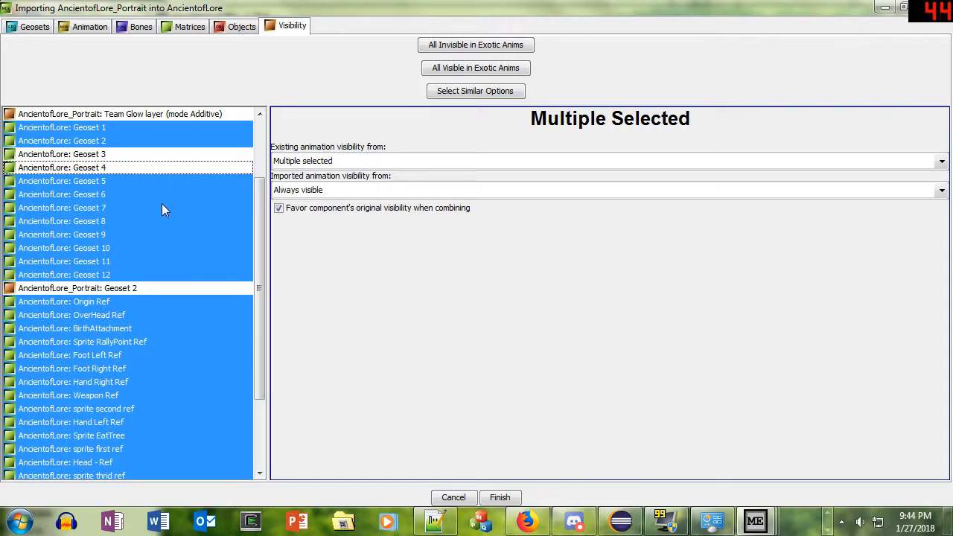
left_click(309, 190)
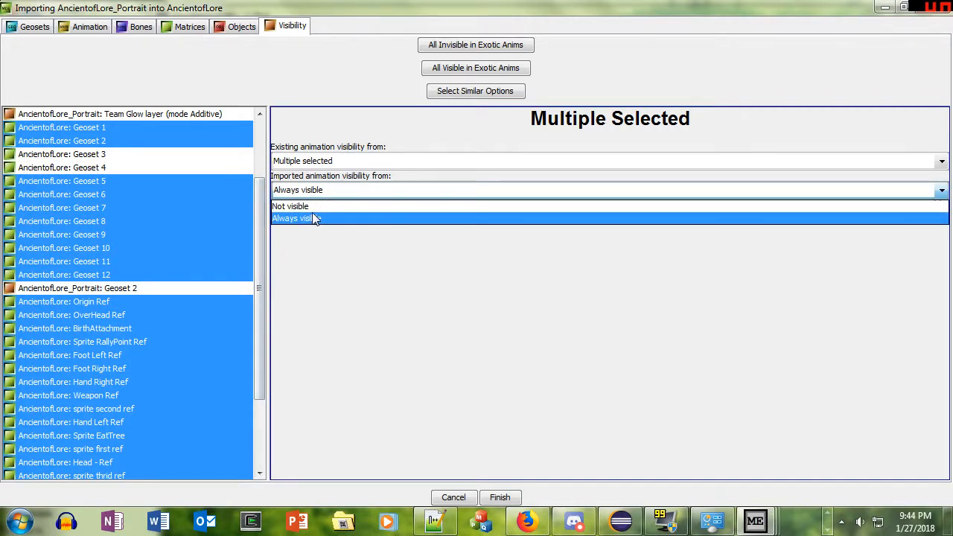
left_click(311, 209)
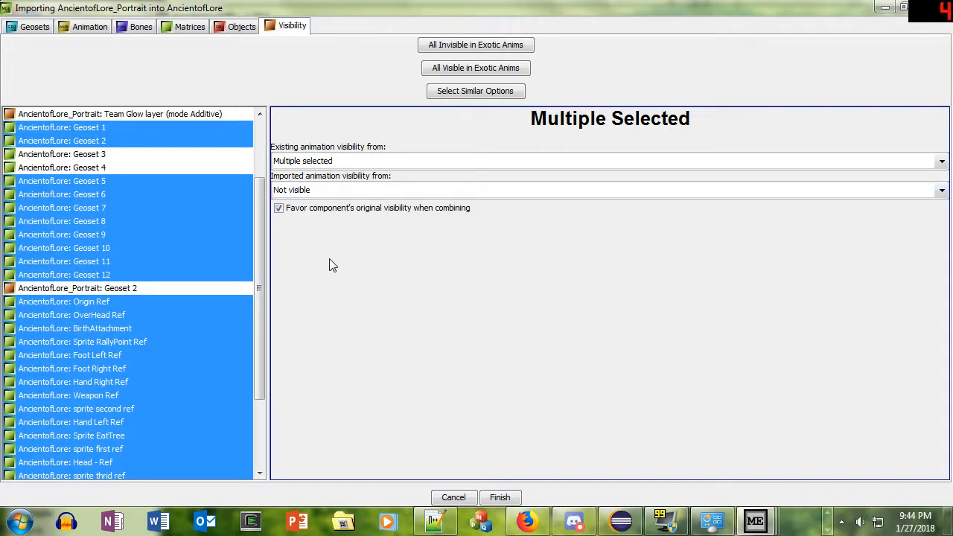
Check the imported animation visibility of AncientofLore Geosets 3 and 4 and the portrait's Geoset 2.
left_click(95, 157)
left_click(95, 169, "shift")
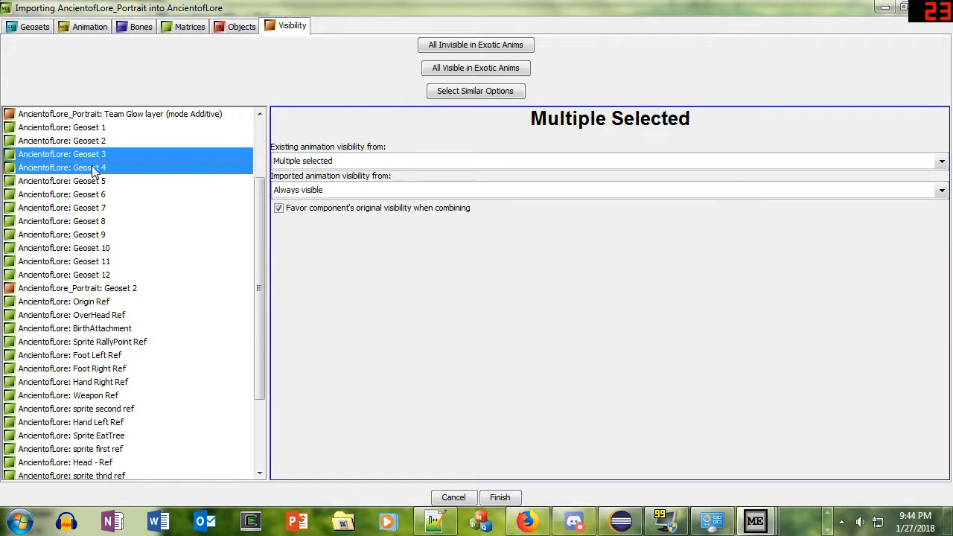
left_click(118, 288, "ctrl")
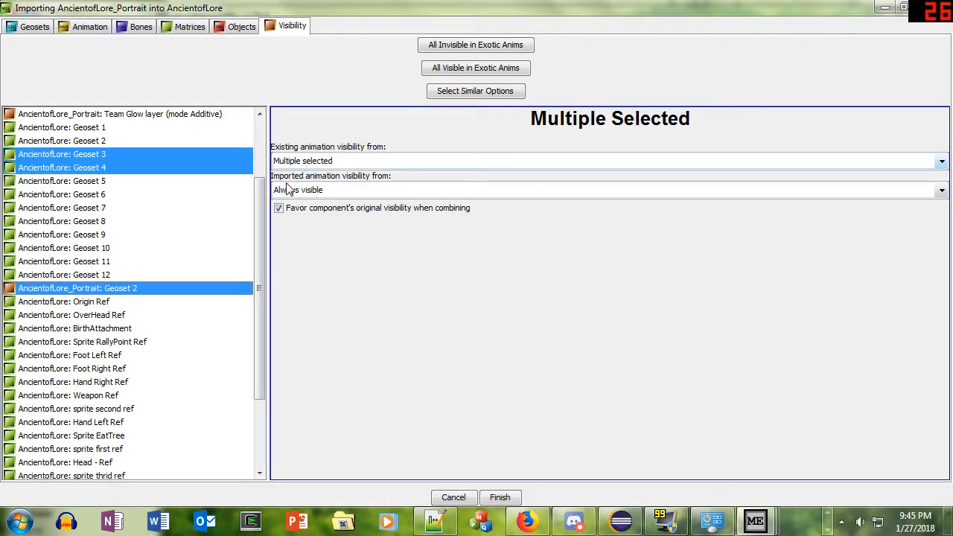
Set the portrait Geoset 2's existing animation visibility to Not visible and finish the import.
left_click(124, 292)
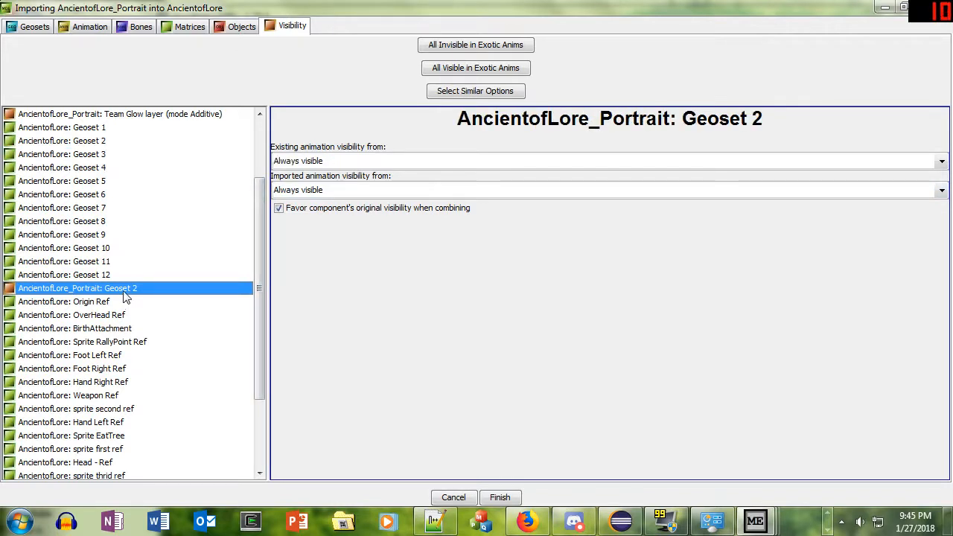
left_click(297, 160)
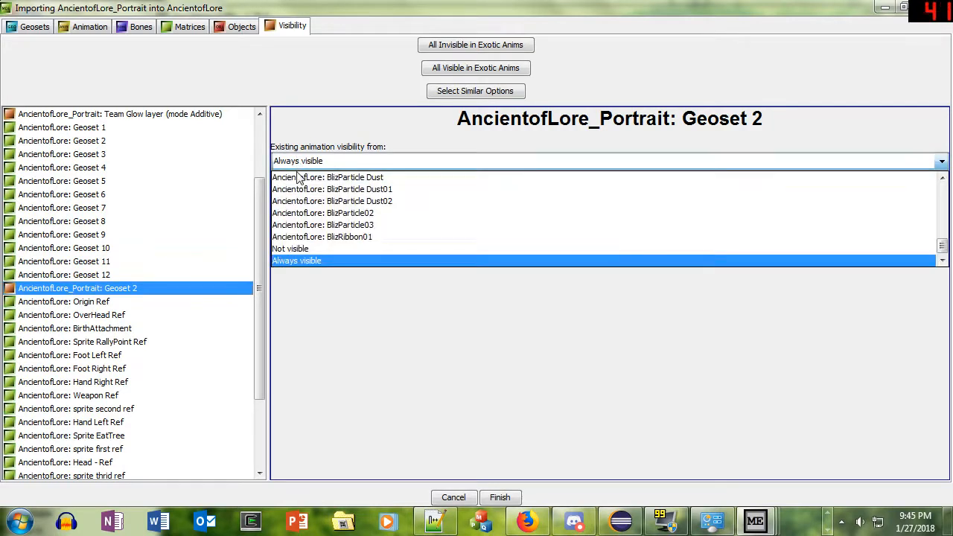
left_click(302, 245)
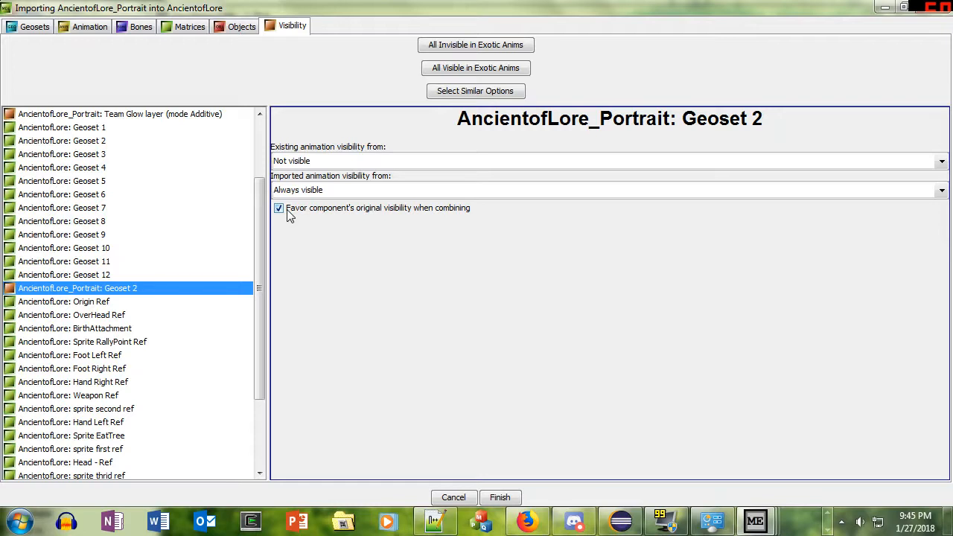
left_click(137, 154)
left_click(138, 167)
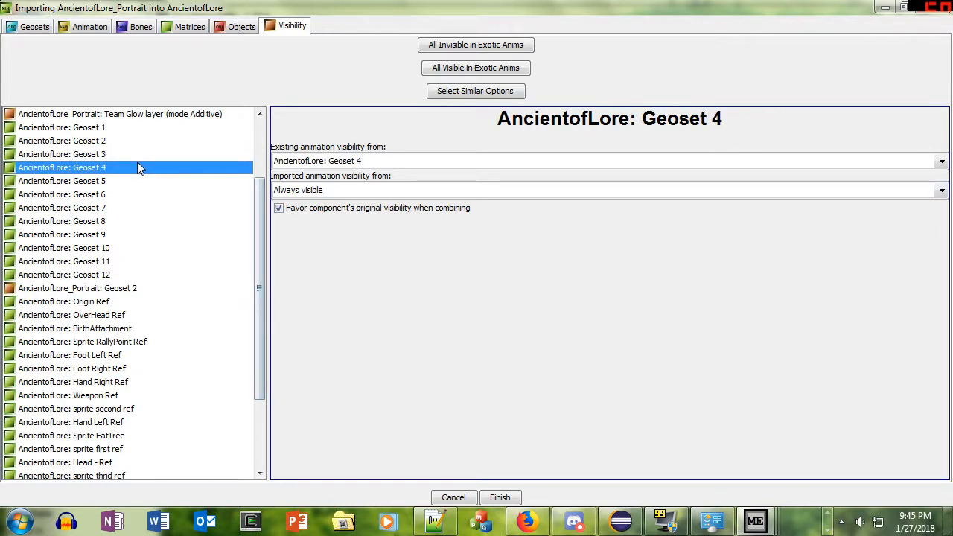
left_click(119, 289)
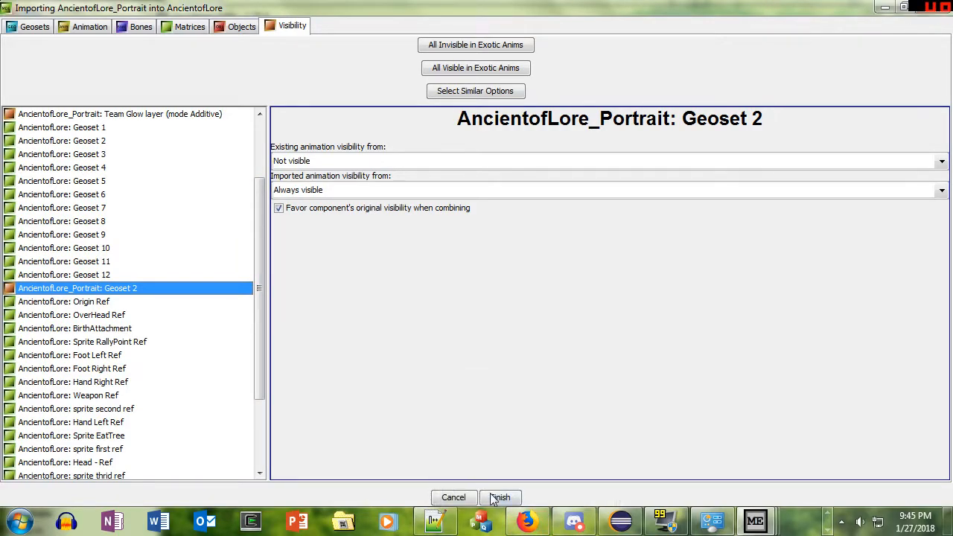
left_click(498, 496)
Save the combined model as ANCIENTLOREPT in the Models folder in Warcraft III Binary Model format.
left_click(166, 35)
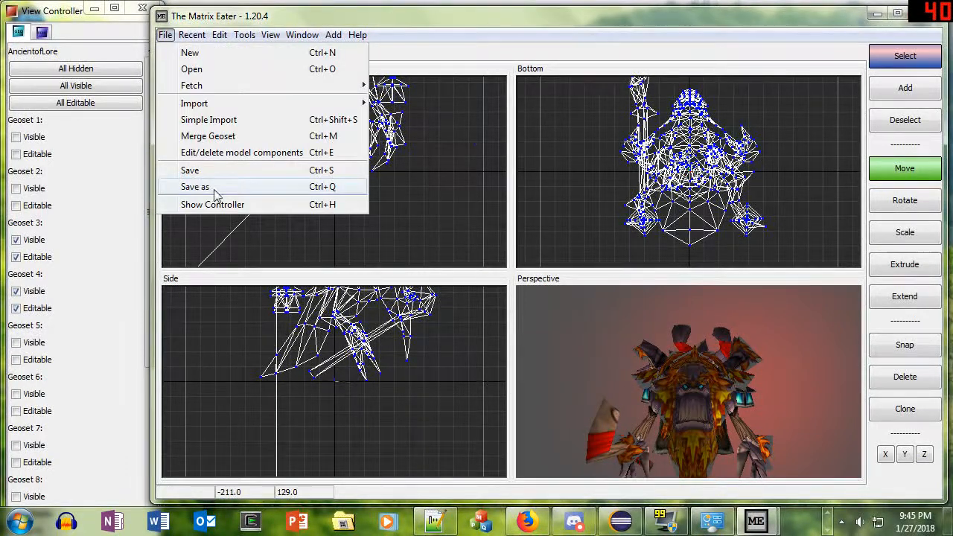
left_click(198, 186)
left_click(525, 412)
left_click(513, 438)
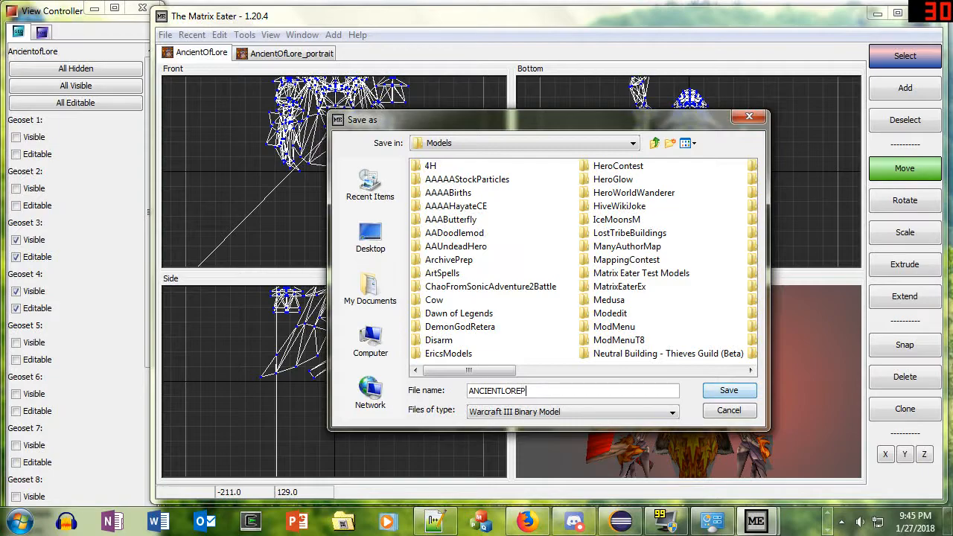
key("Return")
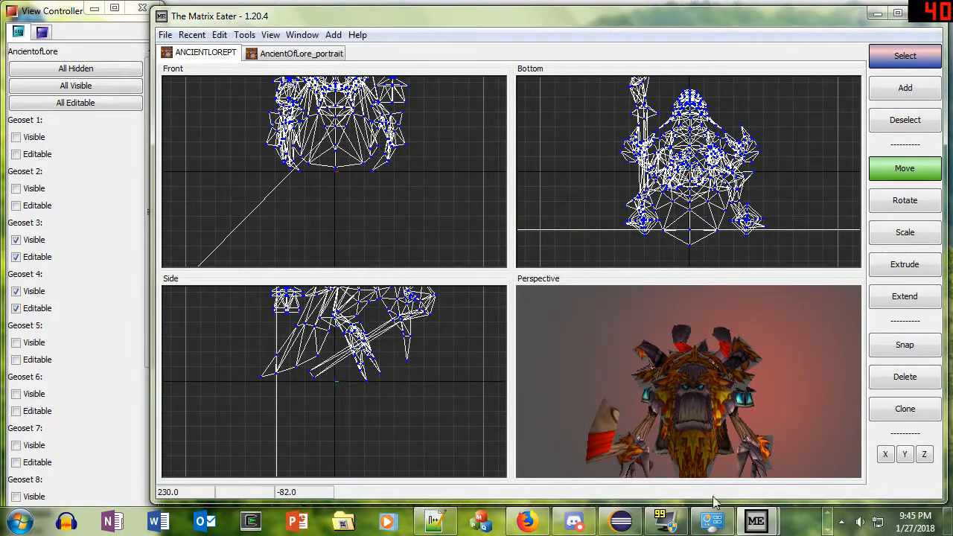
Switch to the Warcraft III World Editor, import ANCIENTLOREPT.mdx through the Import Manager, and save the map.
mouse_move(141, 525)
left_click(96, 436)
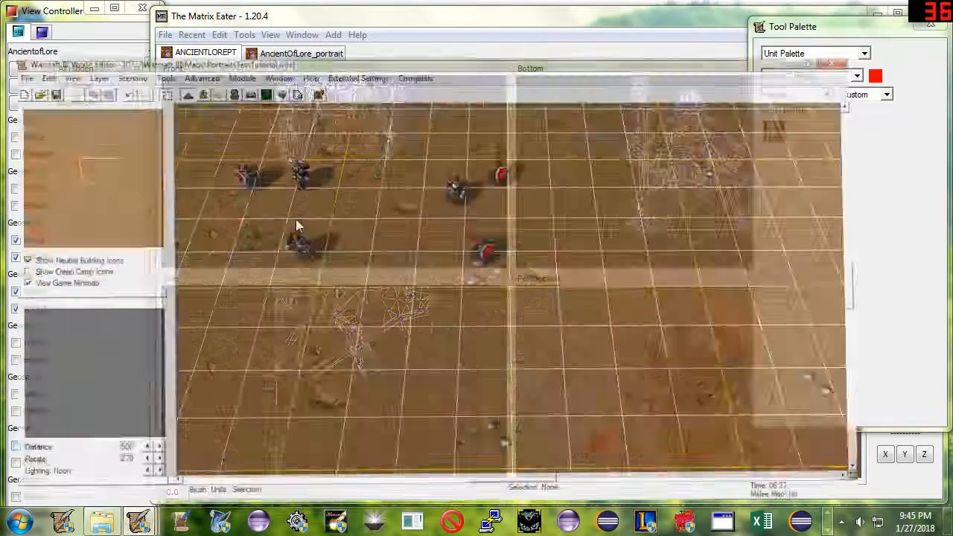
left_click(319, 42)
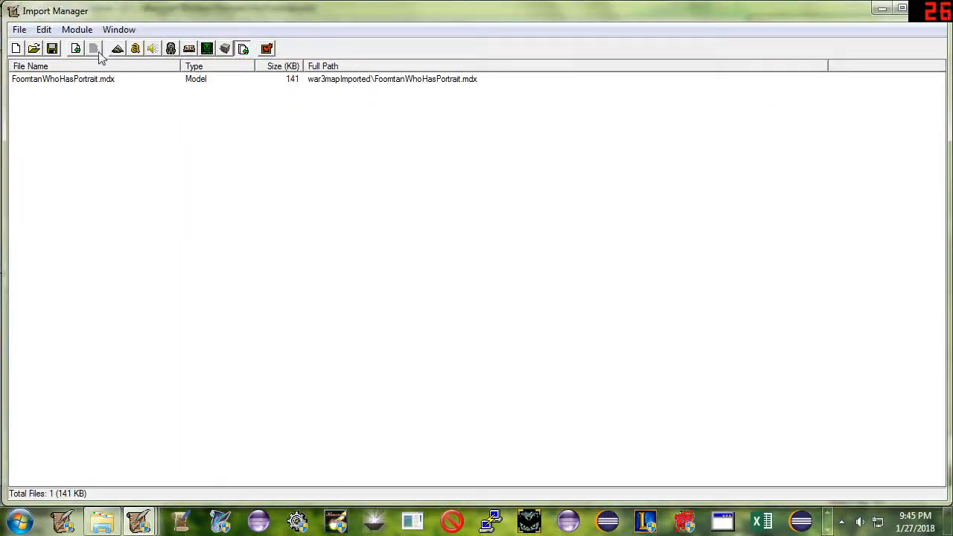
left_click(74, 49)
scroll(379, 311, "down", 15)
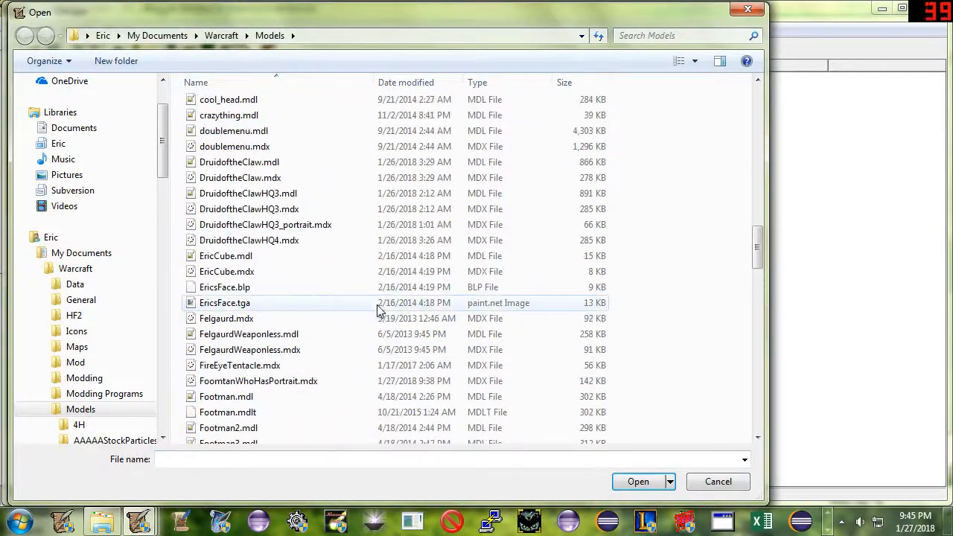
scroll(324, 288, "up", 6)
double_click(328, 179)
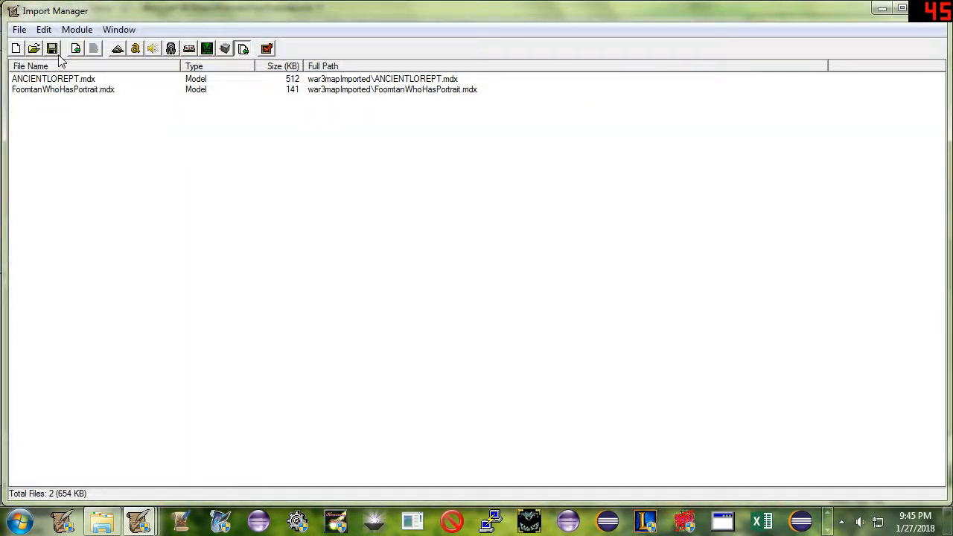
left_click(54, 50)
key("Return")
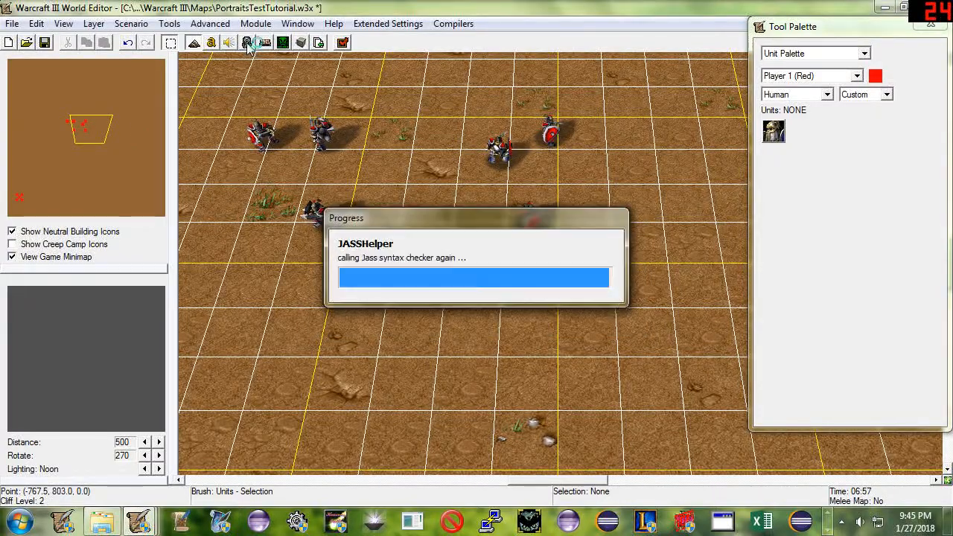
Find the Night Elf Ancient of Lore building in the Object Editor and duplicate it as a custom unit.
left_click(248, 43)
left_click(97, 182)
key("ctrl+f")
type("ancient")
key("Return")
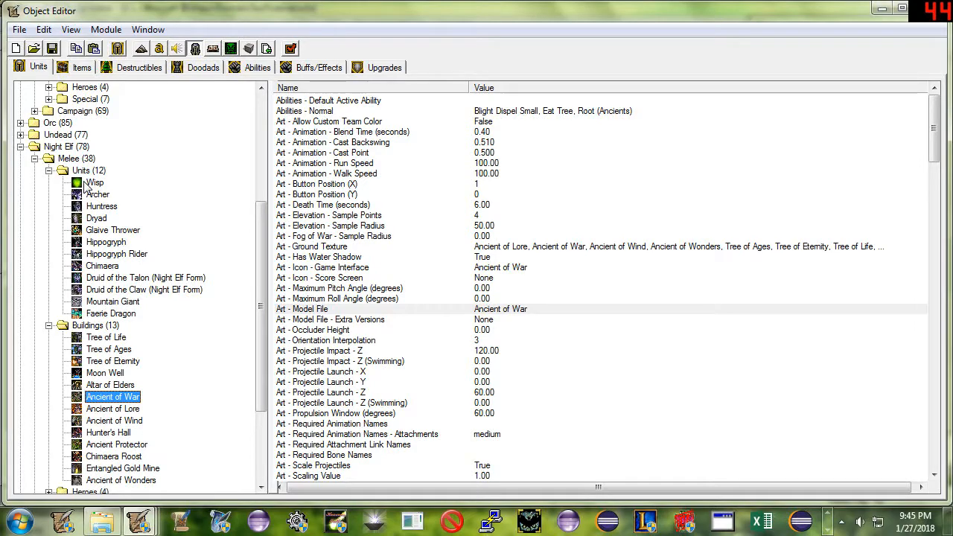
key("Down")
key("ctrl+c")
key("ctrl+v")
key("Return")
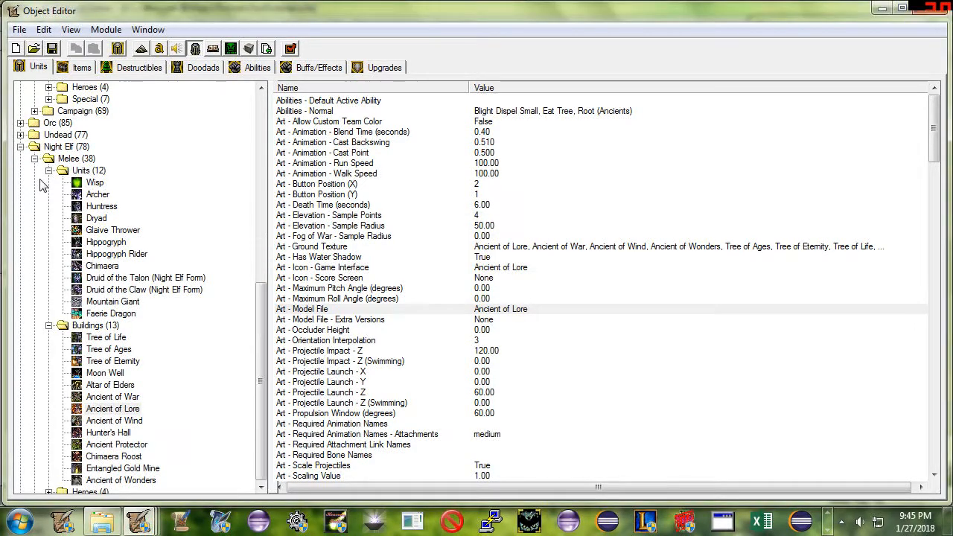
Rename the custom Ancient of Lore building as Ancient of Lore w/ Pt.
scroll(499, 467, "down", 20)
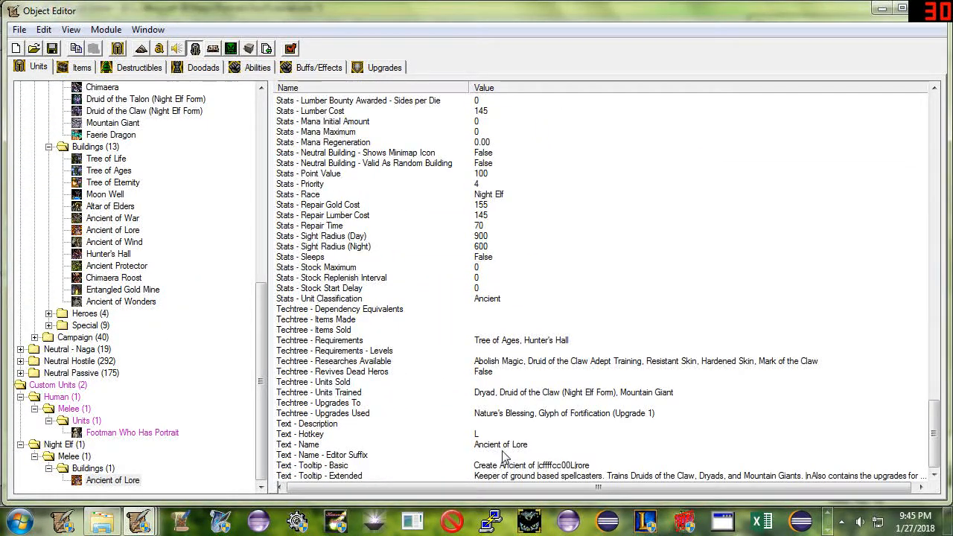
double_click(503, 445)
type("w/ Pt")
key("Return")
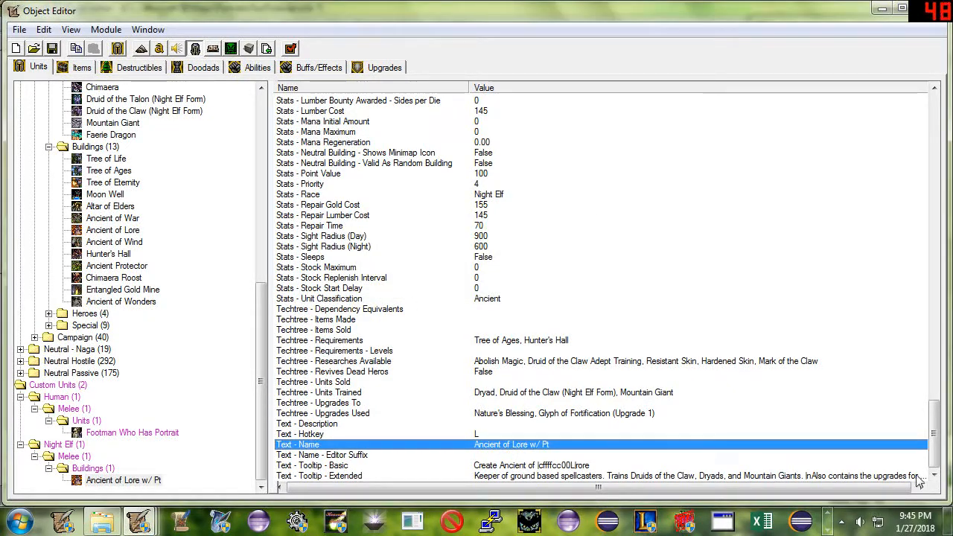
Set the custom building's model file to the imported ANCIENTLOREPT.mdx.
scroll(624, 268, "up", 20)
double_click(508, 313)
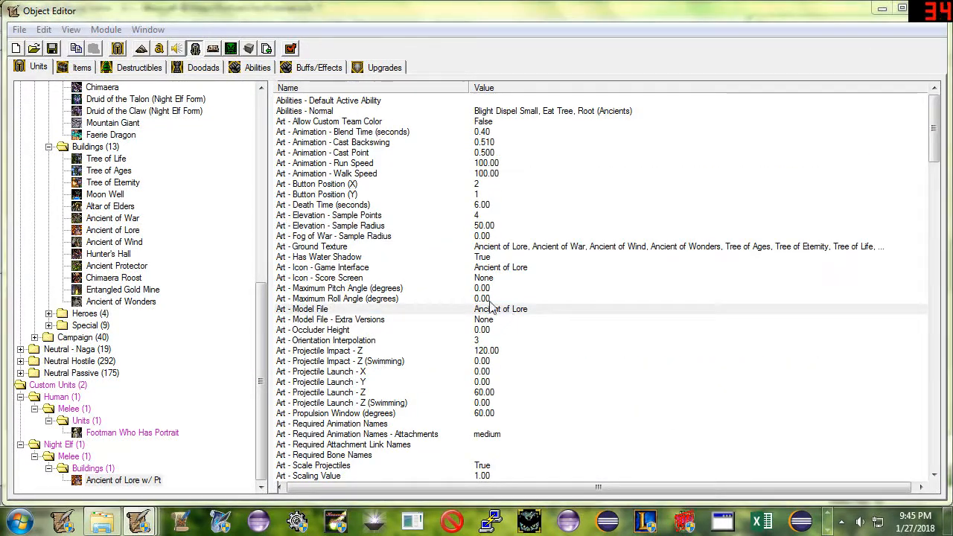
left_click(692, 297)
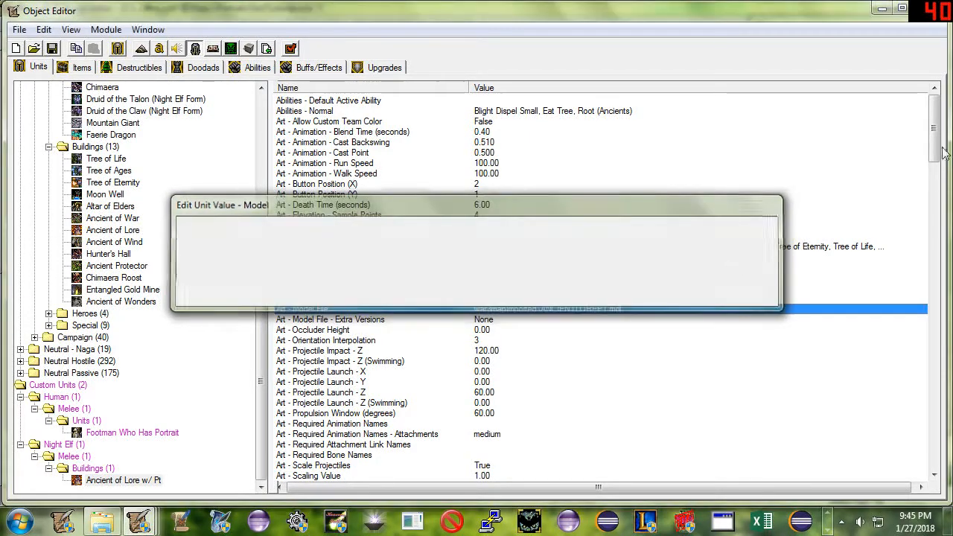
Leave the Object Editor and place the custom Night Elf Ancient of Lore w/ Pt for Player 1 below the footmen on the map.
left_click(882, 9)
left_click(797, 95)
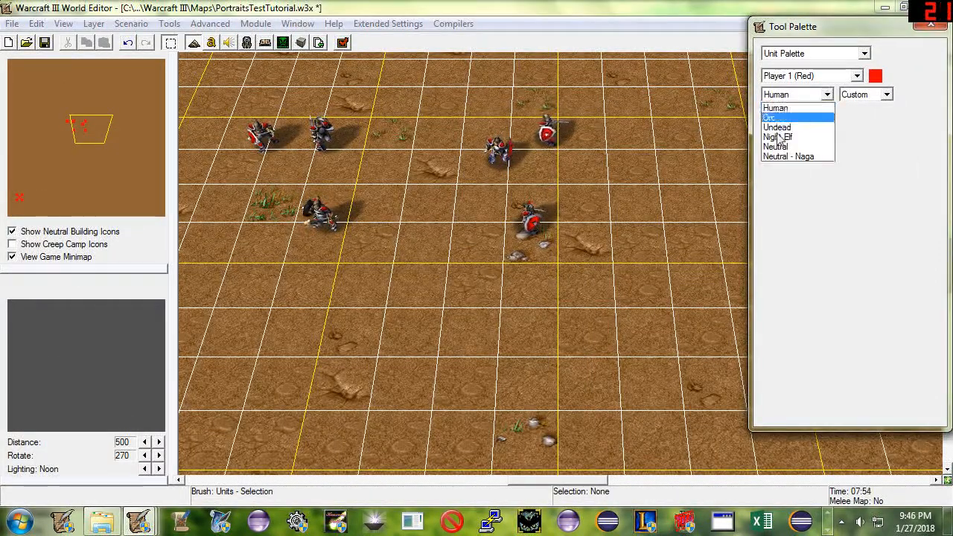
left_click(778, 134)
left_click(773, 154)
left_click(369, 349)
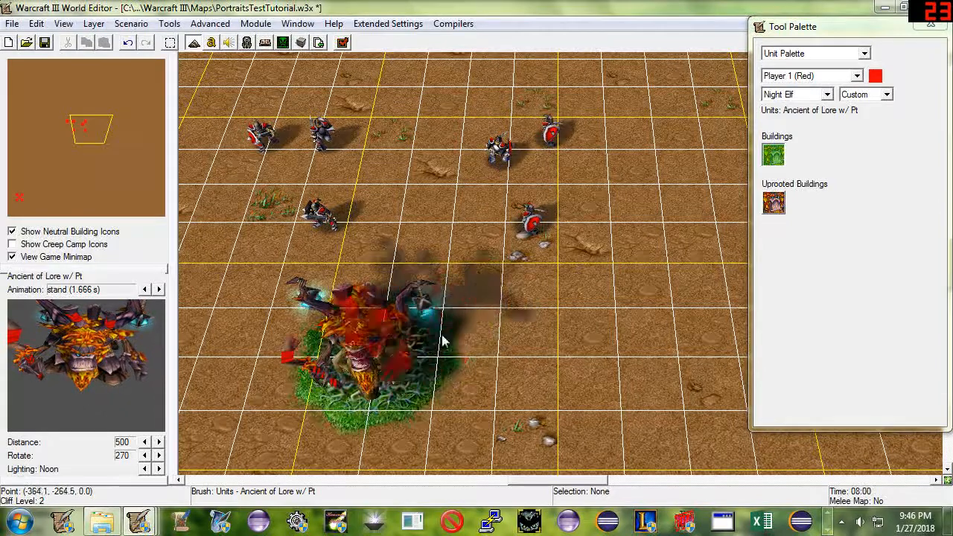
Place a standard Night Elf melee Ancient of Lore beside the custom one, then return to unit selection.
left_click(886, 94)
left_click(856, 113)
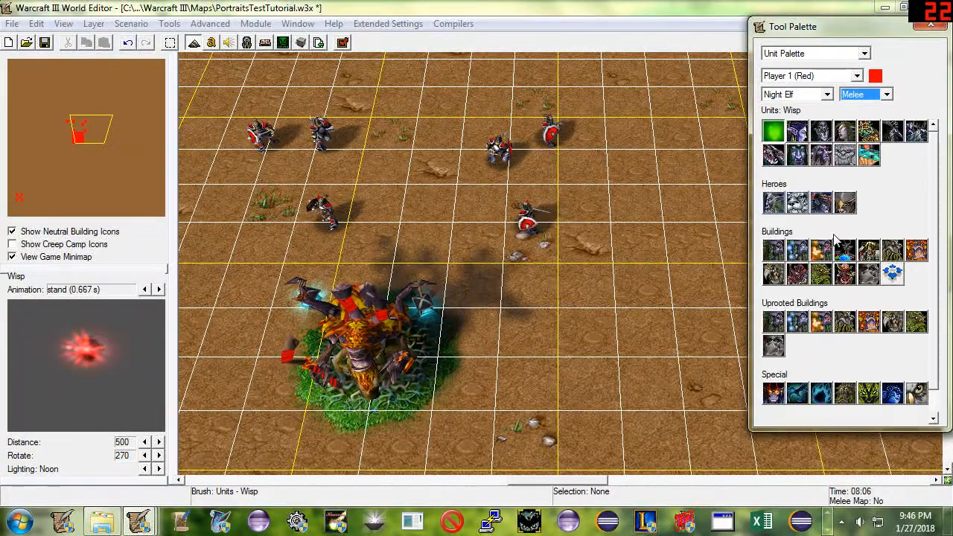
left_click(868, 321)
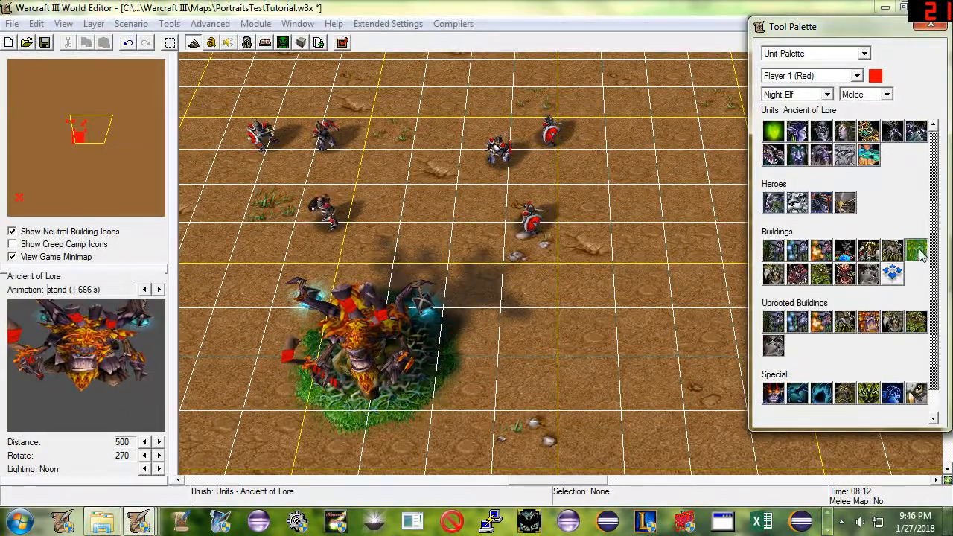
left_click(562, 355)
key("Escape")
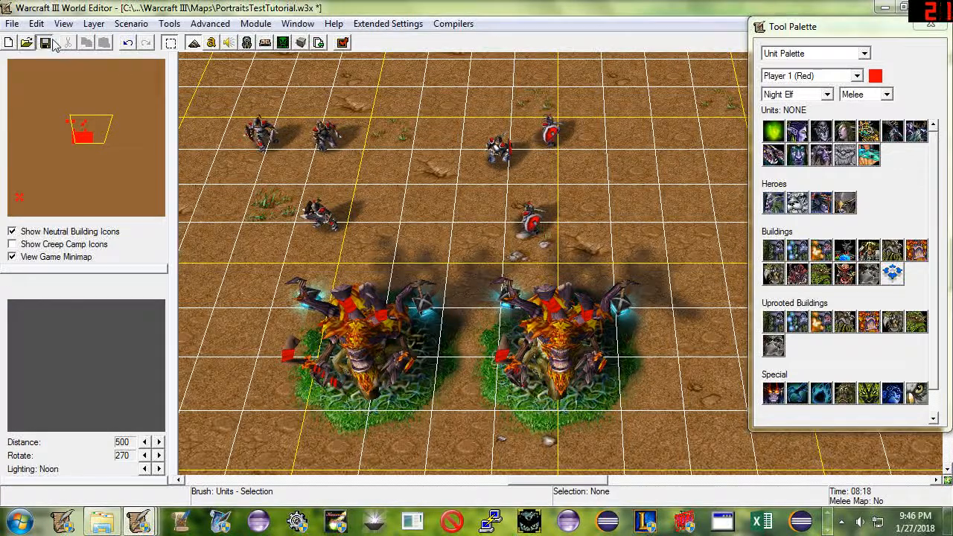
Save the map, test it in the game, and select the Ancient of Lore w/ Pt building there.
key("ctrl+s")
left_click(587, 307)
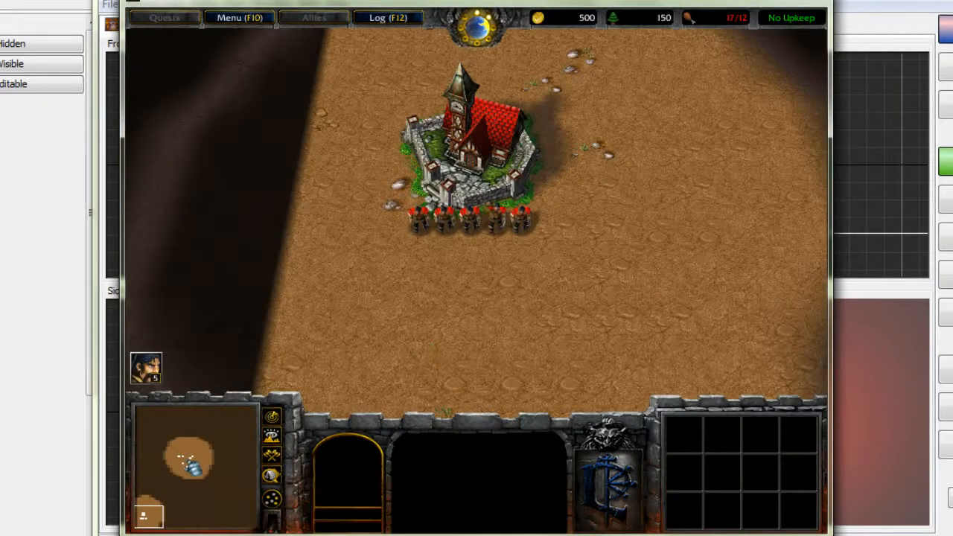
left_click(187, 461)
left_click(189, 464)
left_click(474, 221)
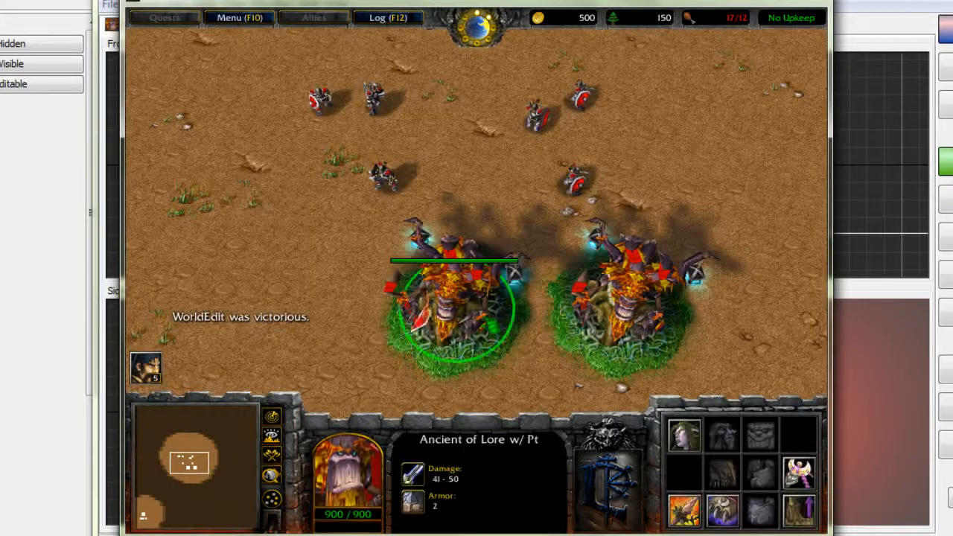
Compare the portraits and close-up models of the standard Ancient of Lore and Ancient of Lore w/ Pt by selecting each alternately.
left_click(549, 292)
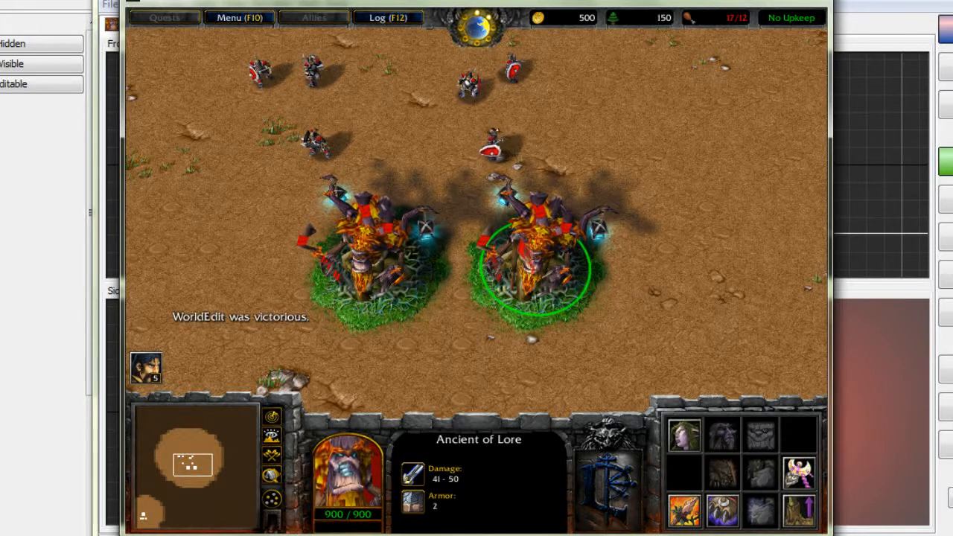
left_click(400, 324)
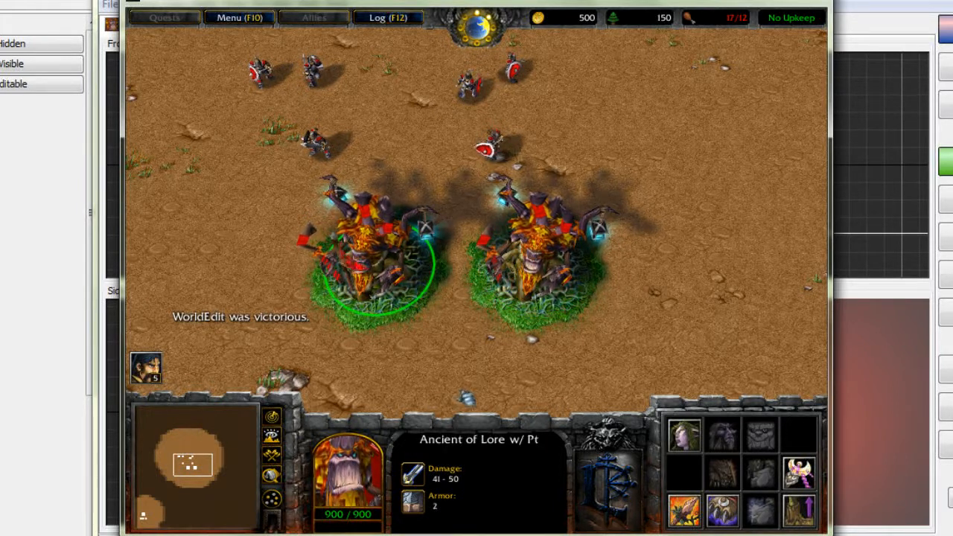
scroll(477, 224, "up", 5)
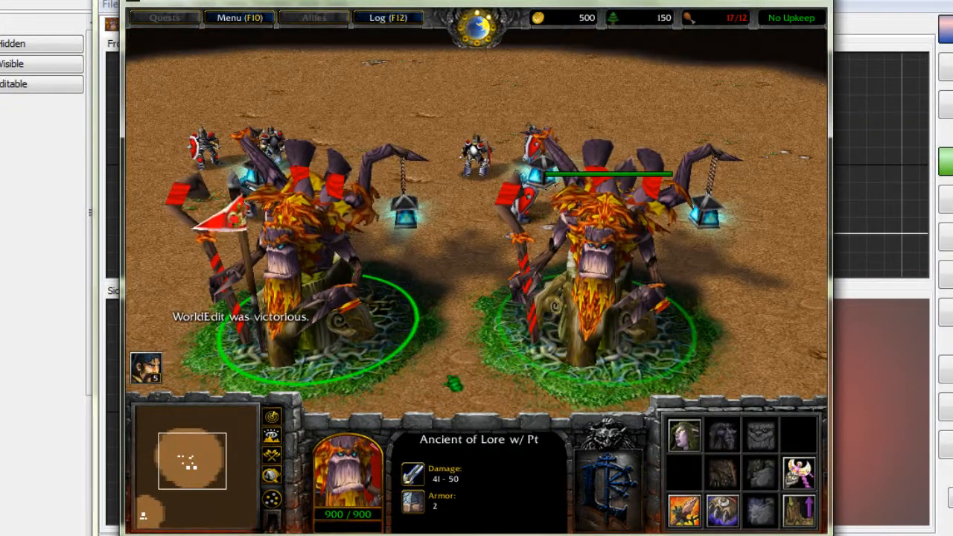
left_click(581, 216)
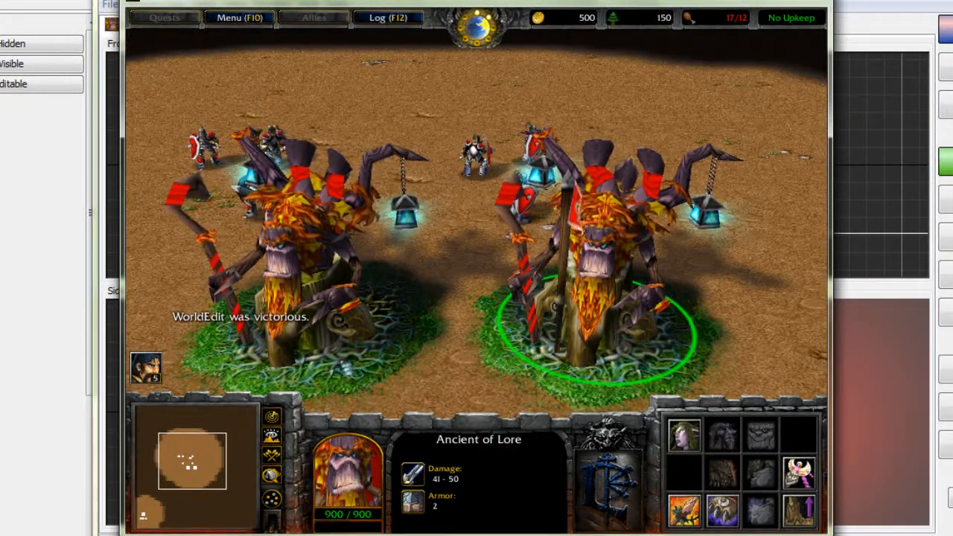
left_click(301, 298)
Uproot both the Ancient of Lore w/ Pt and the standard Ancient of Lore.
scroll(422, 398, "down", 5)
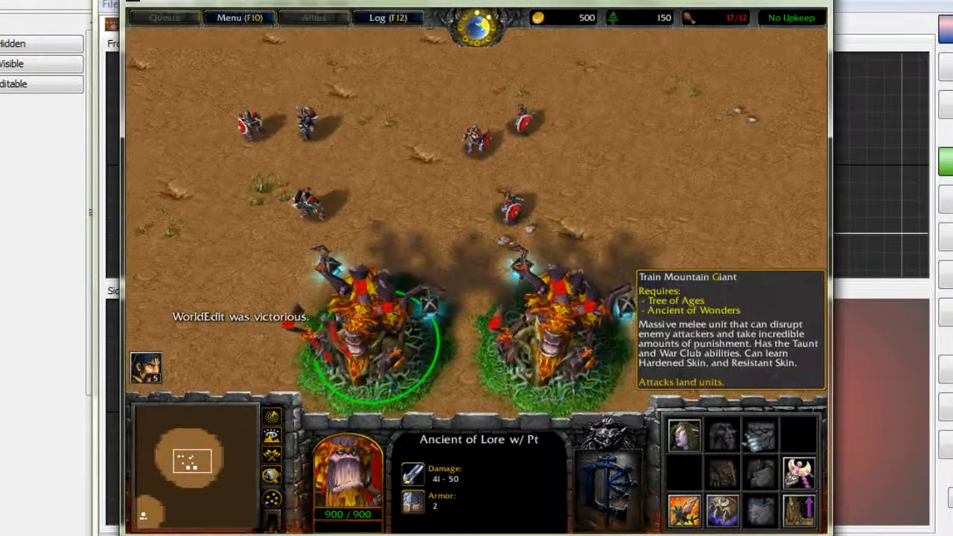
left_click(800, 512)
left_click(607, 367)
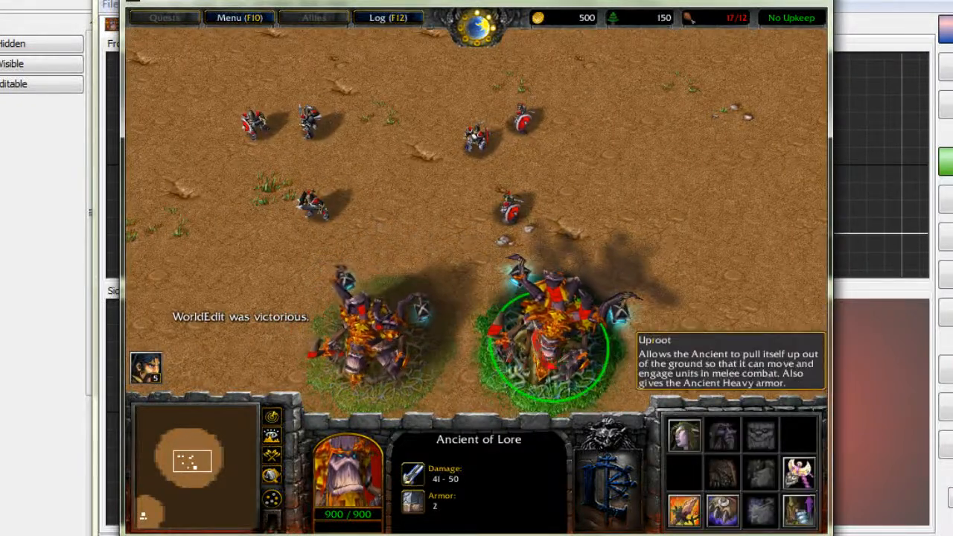
left_click(799, 512)
Order the two uprooted ancients in turn to walk to several nearby spots to check their movement and portraits.
left_click(415, 227)
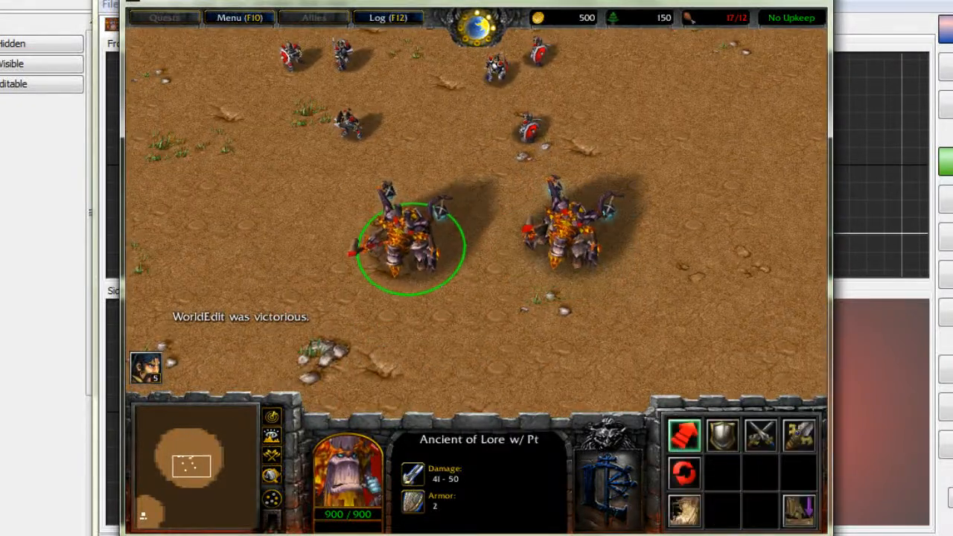
right_click(353, 314)
right_click(405, 324)
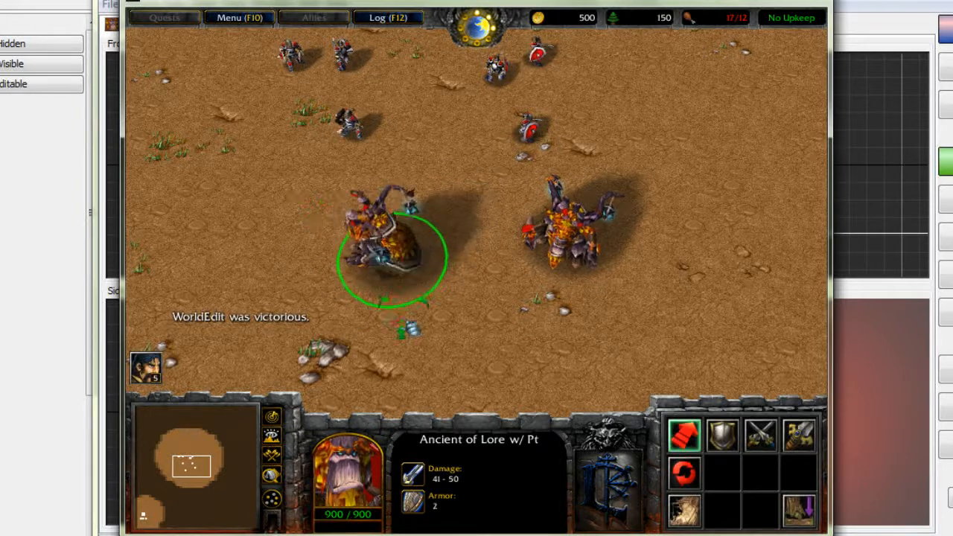
left_click(589, 212)
right_click(558, 365)
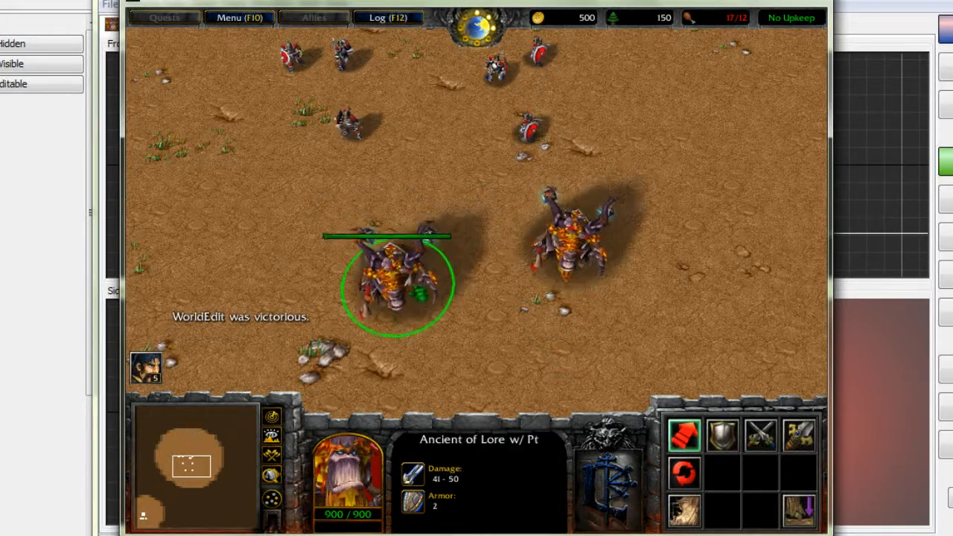
left_click(402, 279)
key("Down")
right_click(348, 342)
right_click(367, 322)
right_click(417, 205)
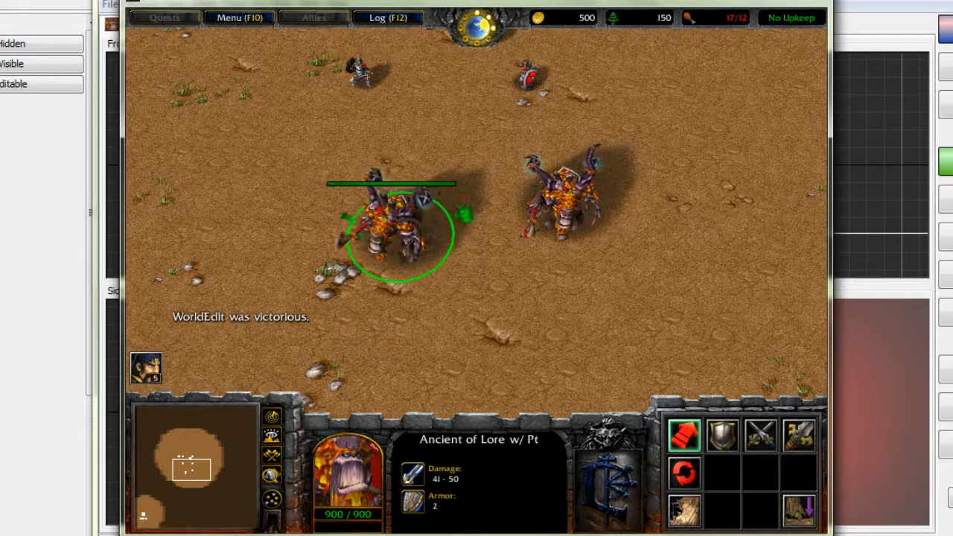
left_click(570, 216)
right_click(578, 364)
left_click_drag(262, 132, 395, 260)
right_click(394, 356)
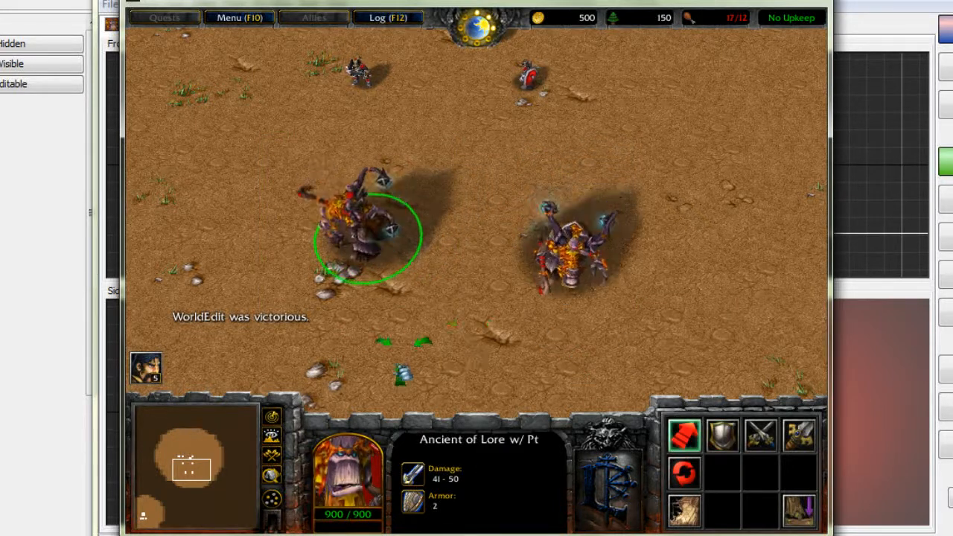